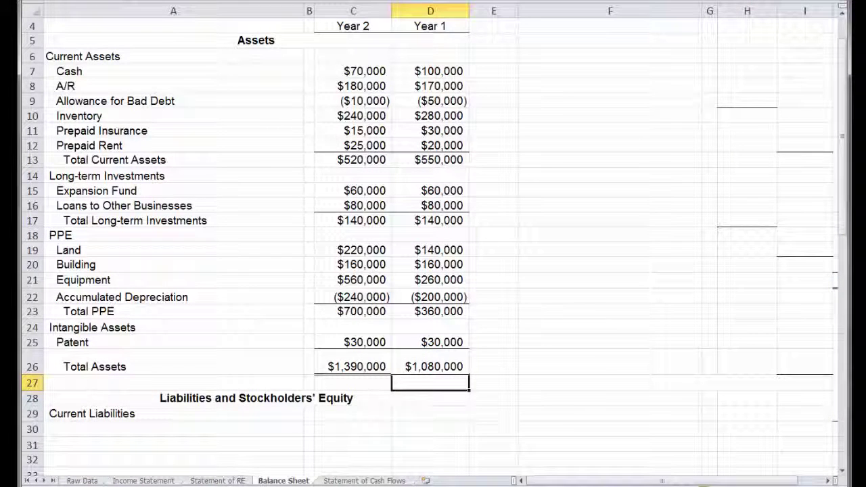
# Enter the label Accounts Payable in A30, the first line under Current Liabilities on the Balance Sheet.
pyautogui.scroll(-6, 433, 243)
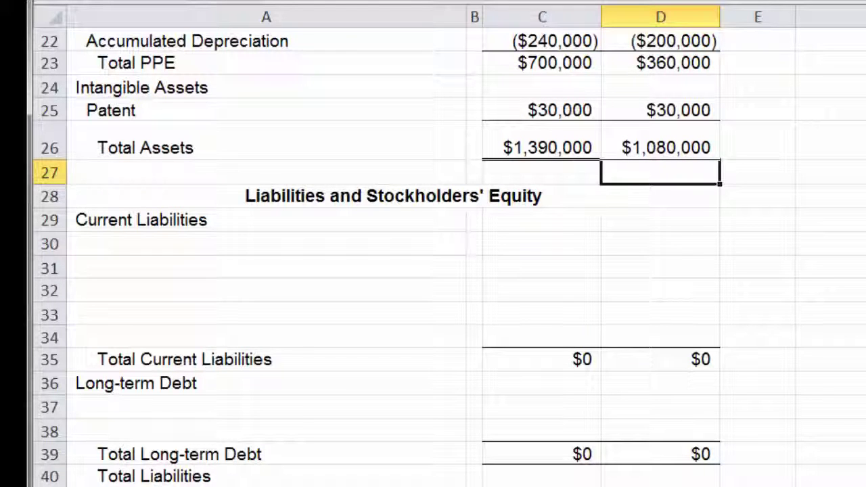
pyautogui.click(266, 244)
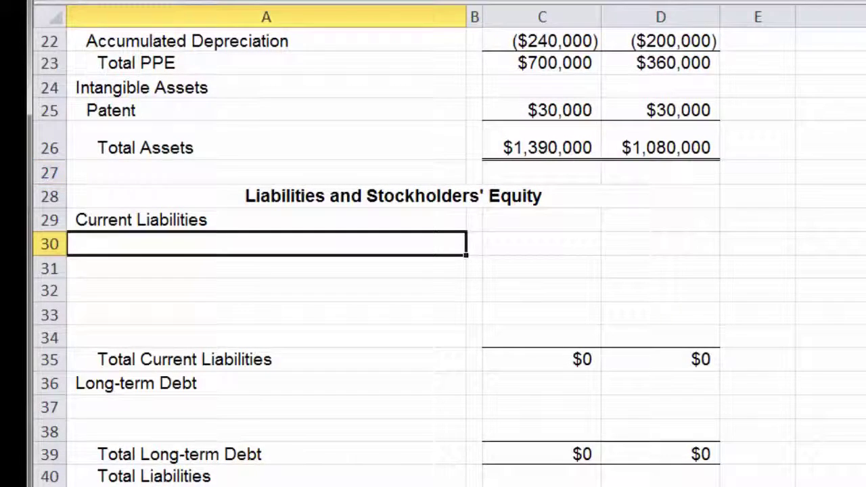
pyautogui.write('Ac')
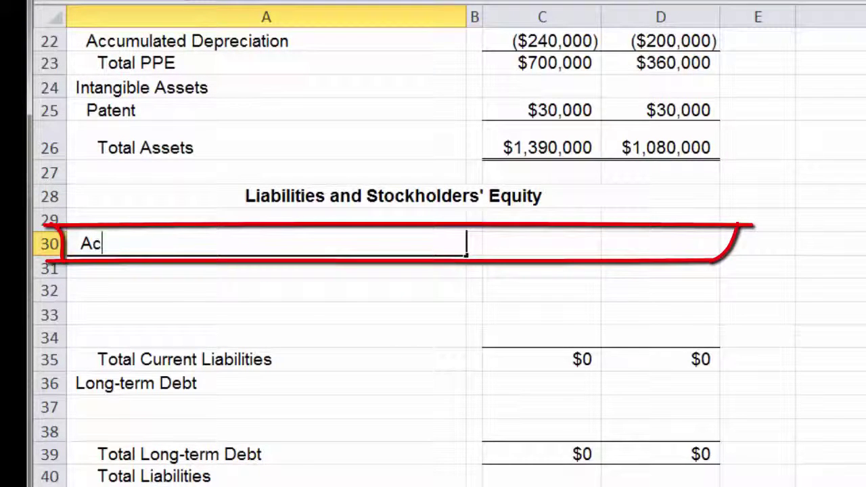
pyautogui.write('counts Payable')
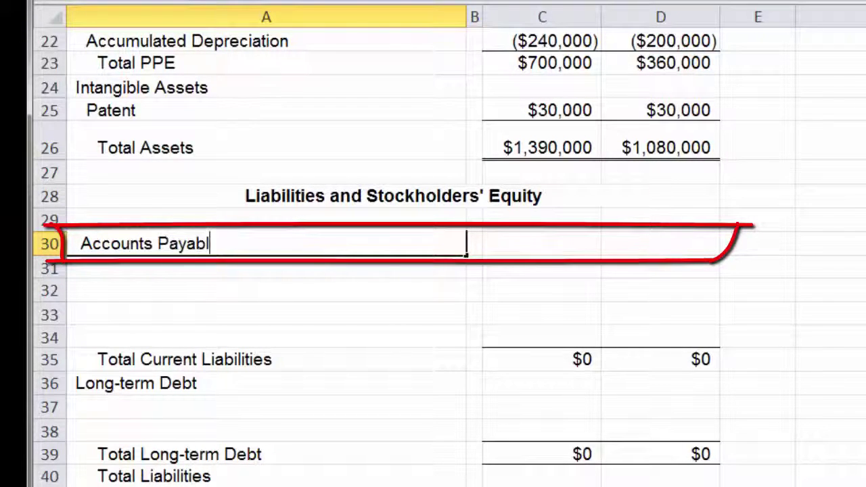
pyautogui.press('Tab')
pyautogui.press('Tab')
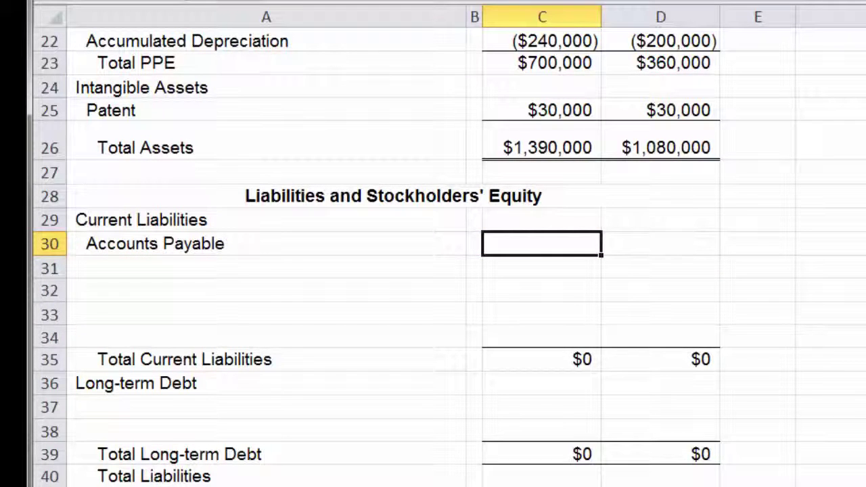
# Link the Year 2 Accounts Payable amount in C30 to the Year 2 Accounts Payable figure on the Raw Data sheet.
pyautogui.write('=')
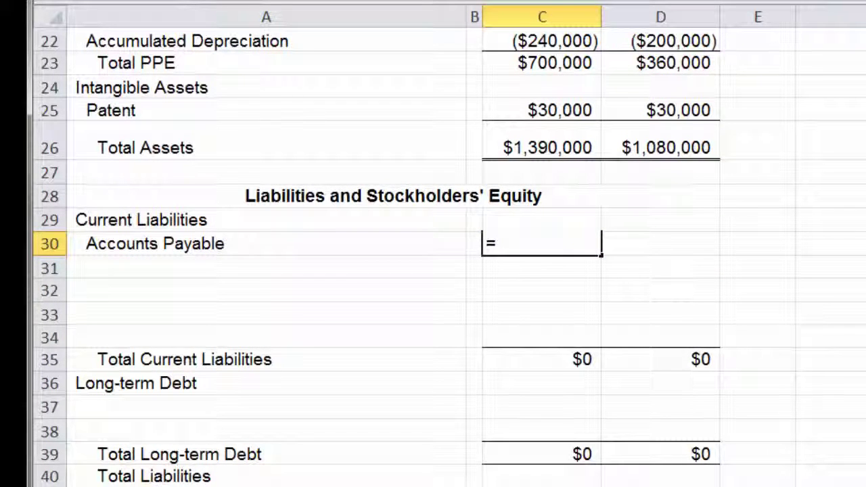
pyautogui.hotkey('ctrl', 'pageup')
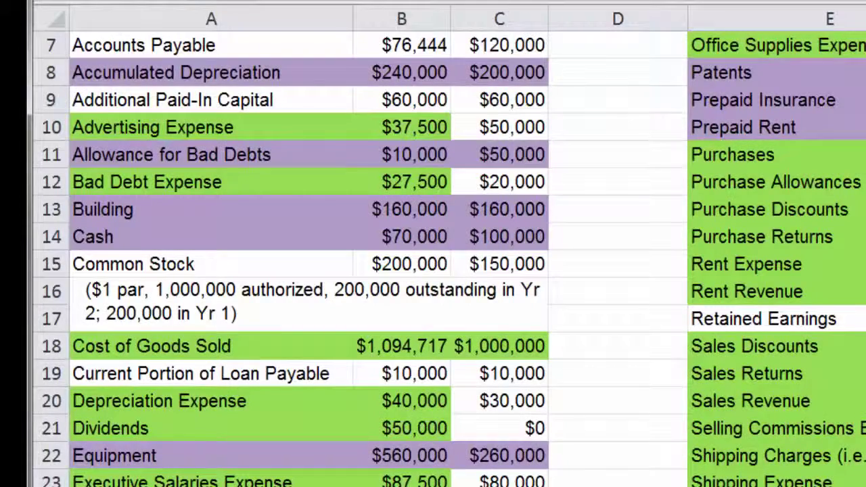
pyautogui.scroll(1, 304, 257)
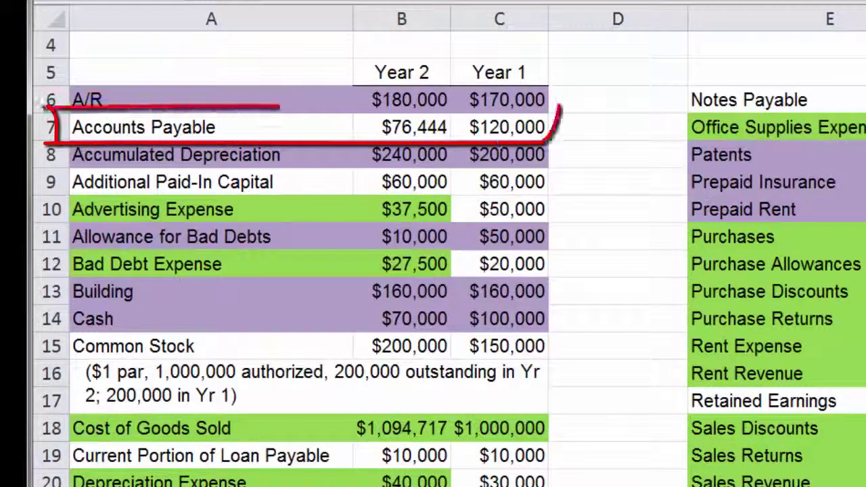
pyautogui.click(401, 127)
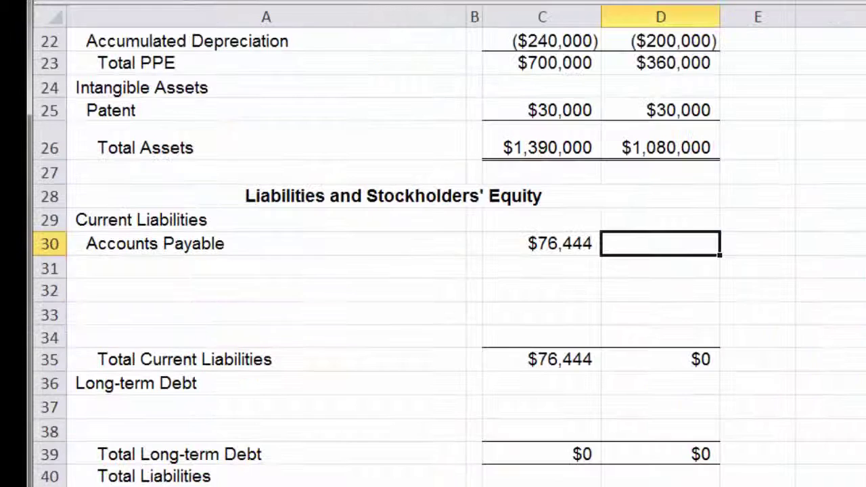
pyautogui.press('Tab')
# Copy the Year 2 Accounts Payable formula across to the Year 1 column.
pyautogui.click(561, 245)
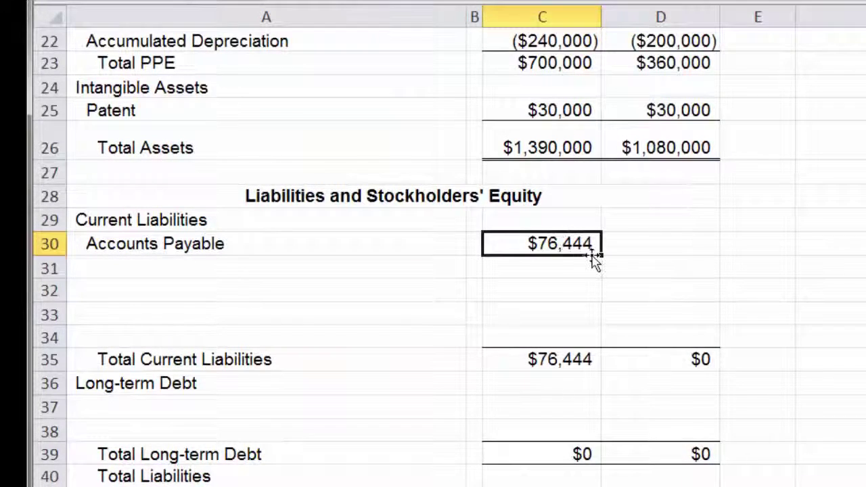
pyautogui.moveTo(601, 255); pyautogui.dragTo(679, 247)
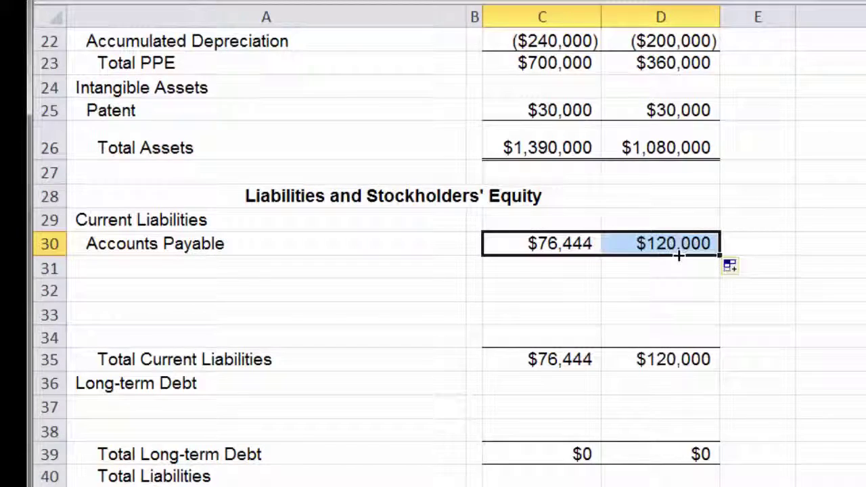
pyautogui.press('Tab')
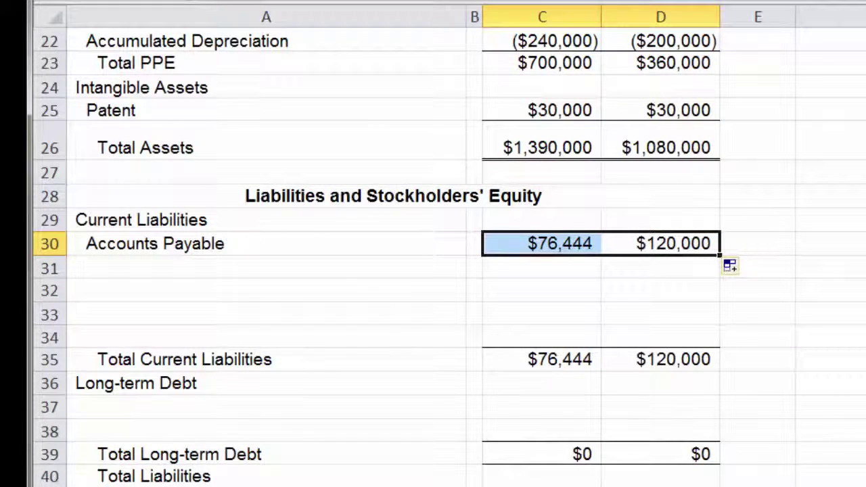
# On the Raw Data sheet, shade the Accounts Payable, Income Tax Payable, Wages Payable and Unearned Revenue rows purple.
pyautogui.hotkey('ctrl', 'pageup')
pyautogui.moveTo(211, 127); pyautogui.dragTo(500, 128)
pyautogui.press('F4')
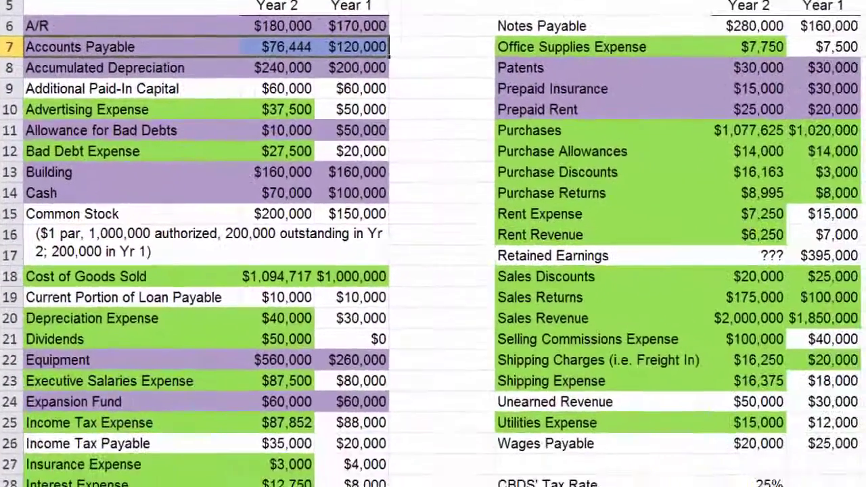
pyautogui.moveTo(88, 443); pyautogui.dragTo(350, 443)
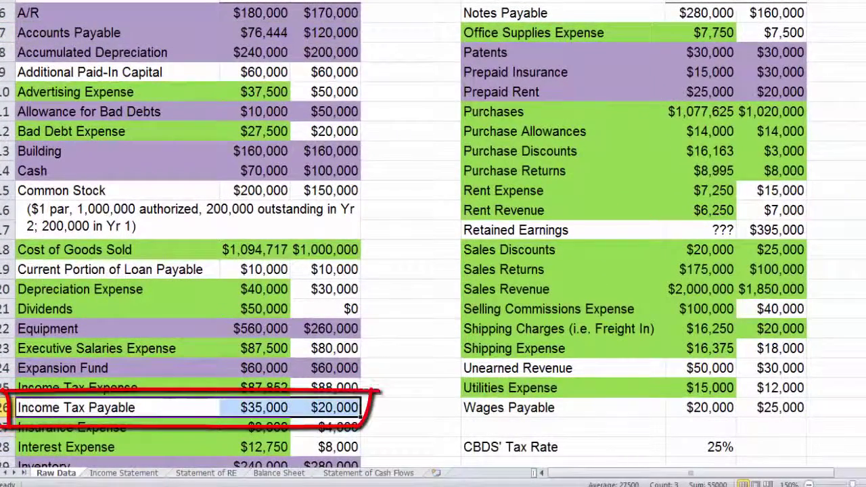
pyautogui.moveTo(562, 407); pyautogui.dragTo(771, 407)
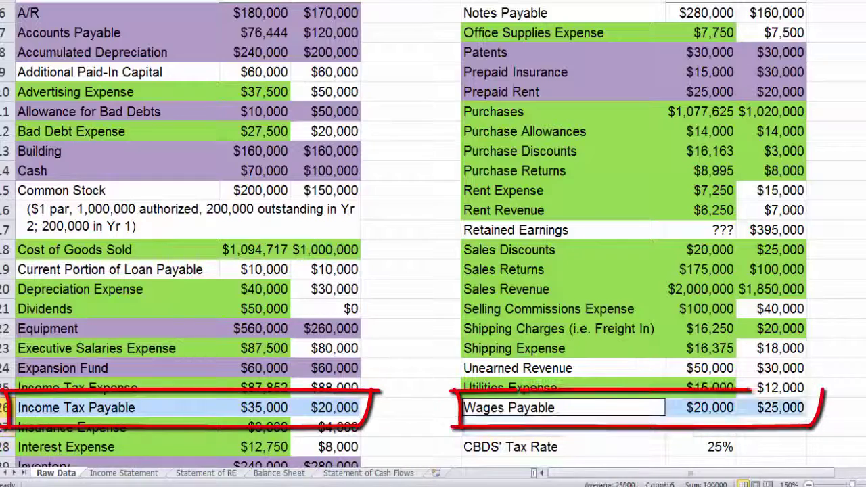
pyautogui.press('F4')
pyautogui.moveTo(517, 368); pyautogui.dragTo(778, 368)
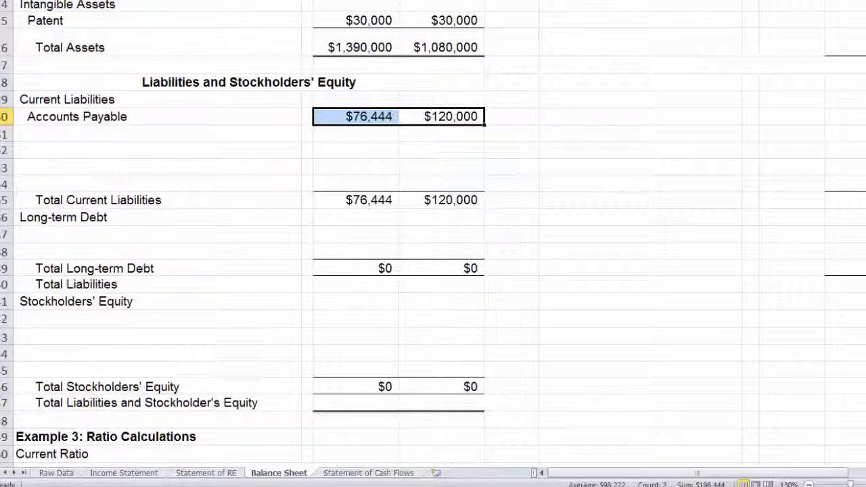
# Label the next three Current Liabilities lines on the Balance Sheet Income Tax Payable, Unearned Revenue and Wages Payable.
pyautogui.click(74, 133)
pyautogui.write('Income ')
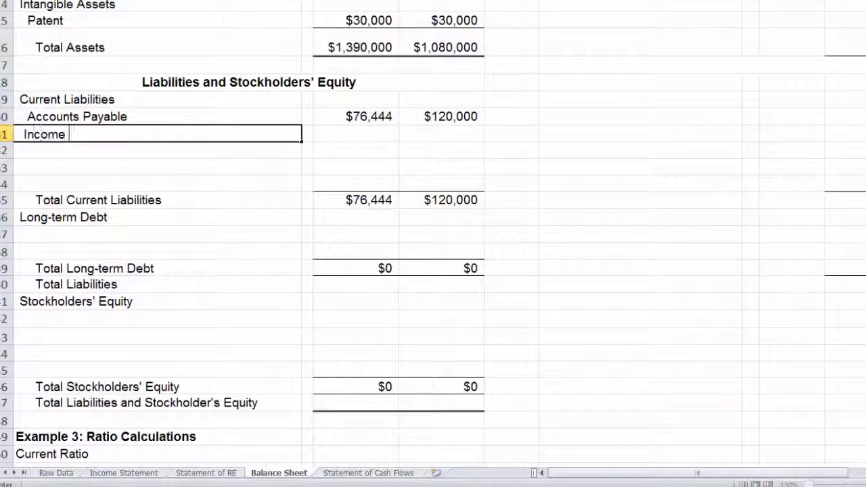
pyautogui.write('Tax Payable')
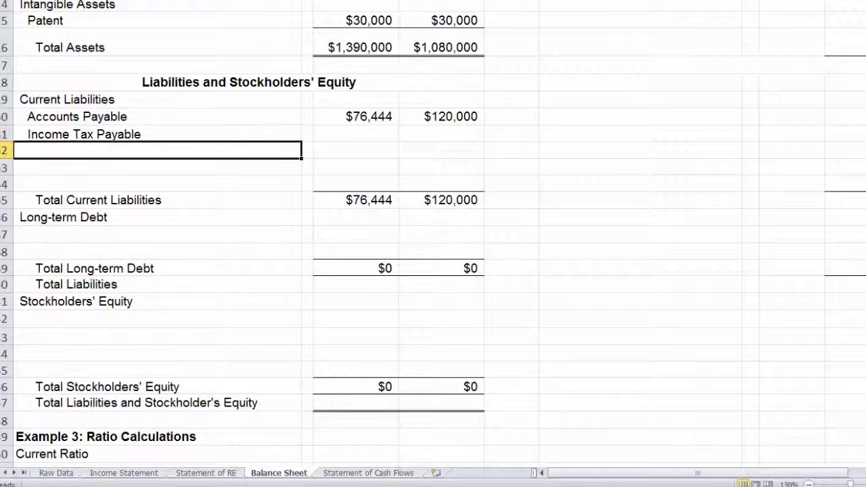
pyautogui.press('Return')
pyautogui.write('Unearned Revenue')
pyautogui.press('Return')
pyautogui.write('Wages Payable')
# Link the Year 2 Income Tax Payable amount to its Year 2 figure on the Raw Data sheet.
pyautogui.click(355, 133)
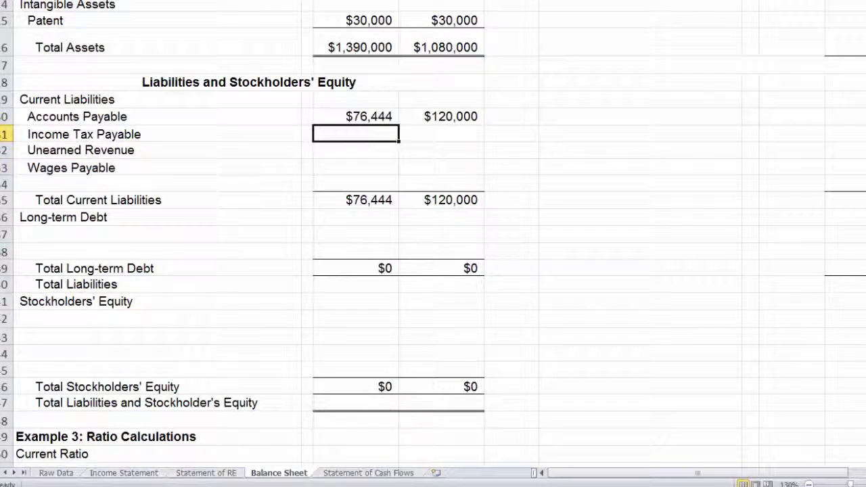
pyautogui.write('=')
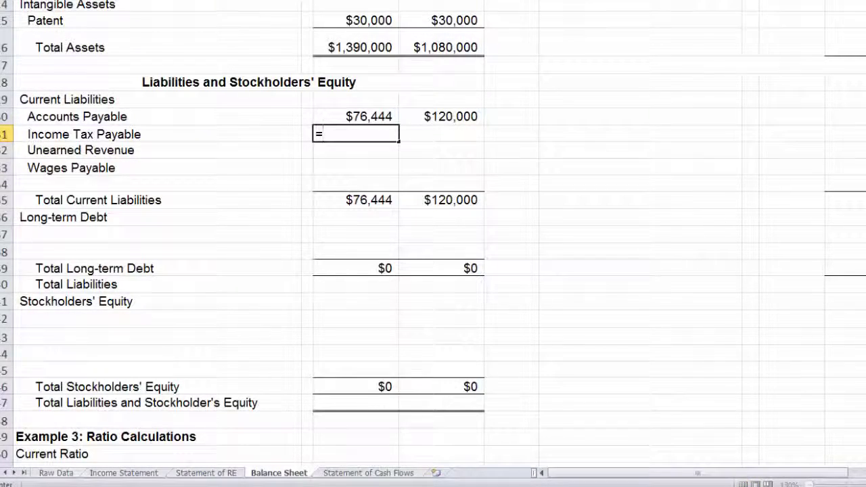
pyautogui.click(56, 473)
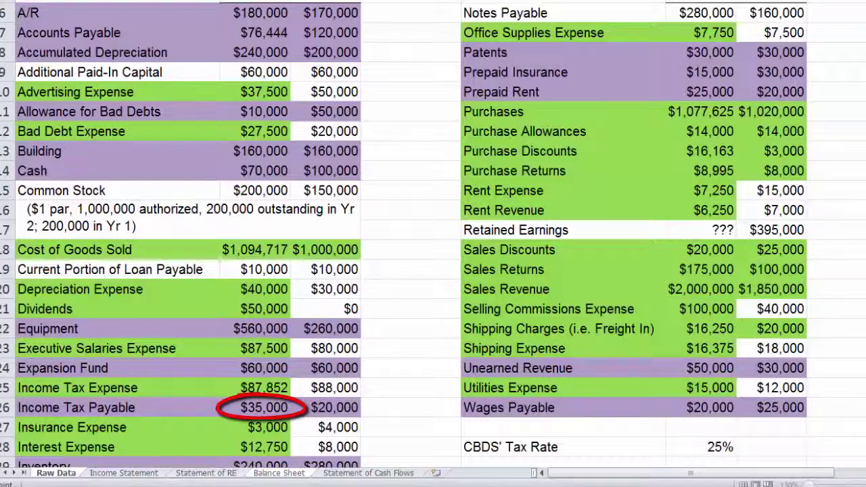
pyautogui.press('Return')
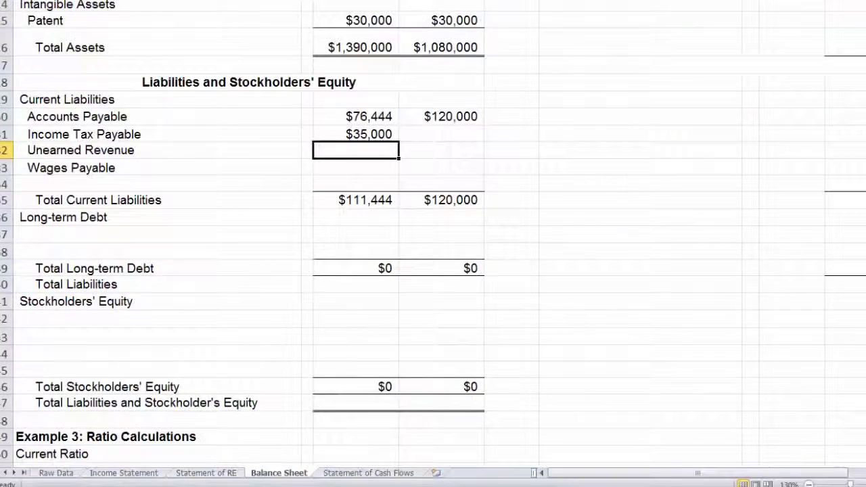
# Link the Year 2 Unearned Revenue amount to its Year 2 figure on the Raw Data sheet.
pyautogui.write('=')
pyautogui.hotkey('ctrl', 'pageup')
pyautogui.hotkey('ctrl', 'pageup')
pyautogui.hotkey('ctrl', 'pageup')
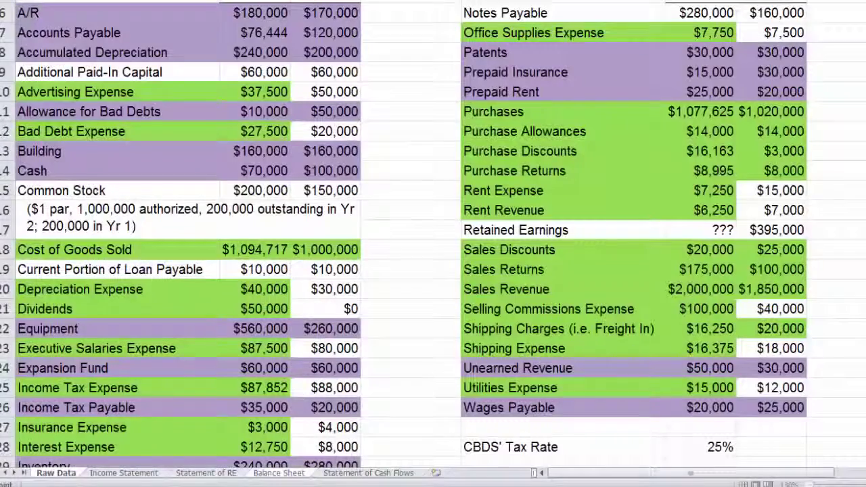
pyautogui.press('Return')
# Link Year 2 Wages Payable to its Raw Data figure and copy the Income Tax, Unearned Revenue and Wages formulas into Year 1.
pyautogui.write('=')
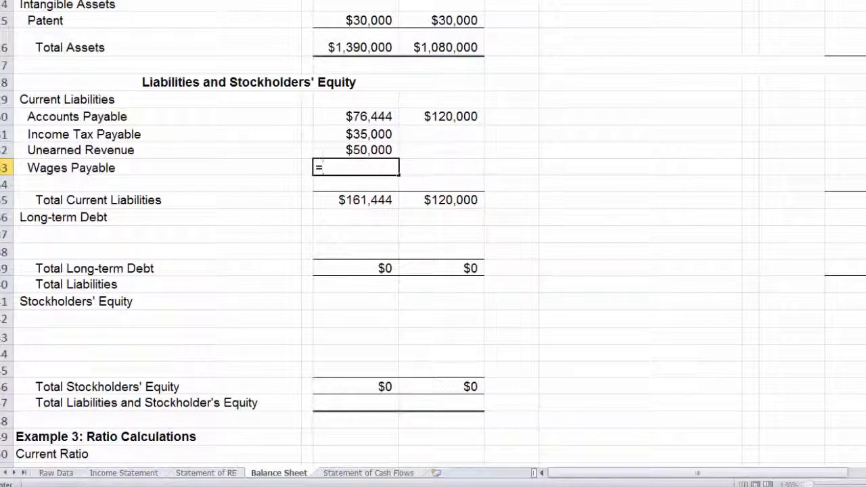
pyautogui.hotkey('ctrl', 'pageup')
pyautogui.hotkey('ctrl', 'pageup')
pyautogui.hotkey('ctrl', 'pageup')
pyautogui.click(704, 407)
pyautogui.press('Return')
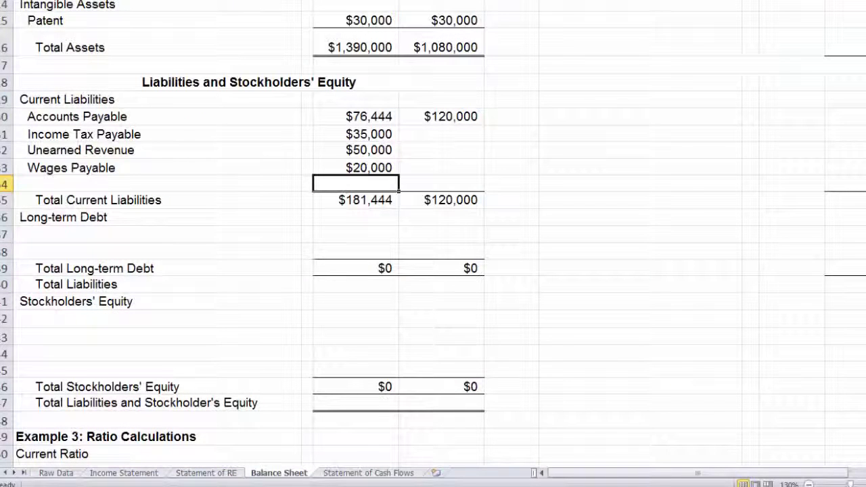
pyautogui.moveTo(358, 134); pyautogui.dragTo(457, 176)
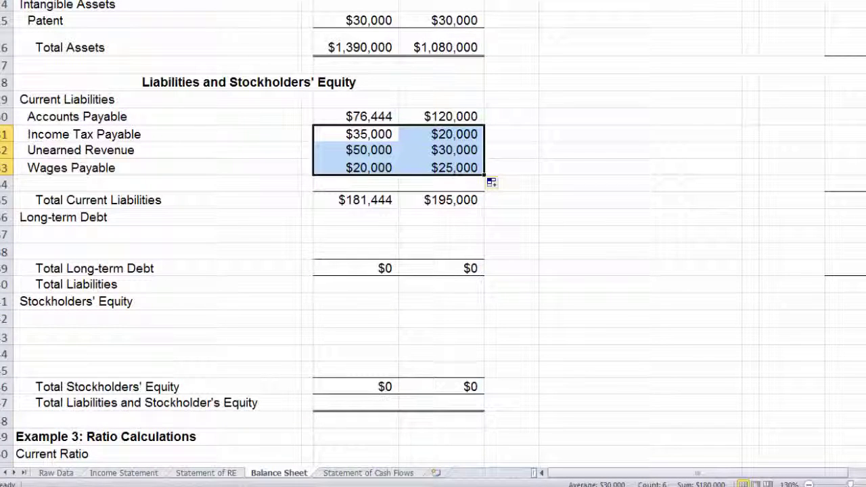
# Enter the label Current Portion of Long-term Debt in A34, directly below Wages Payable.
pyautogui.click(157, 183)
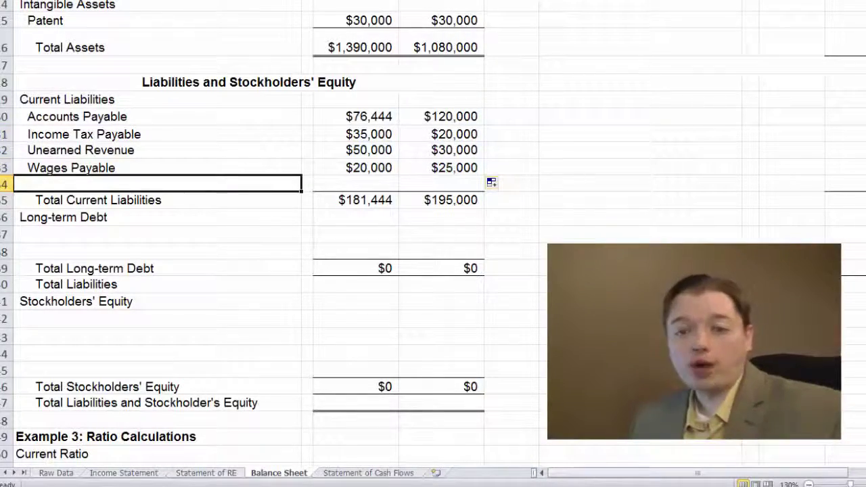
pyautogui.write('Current Porti')
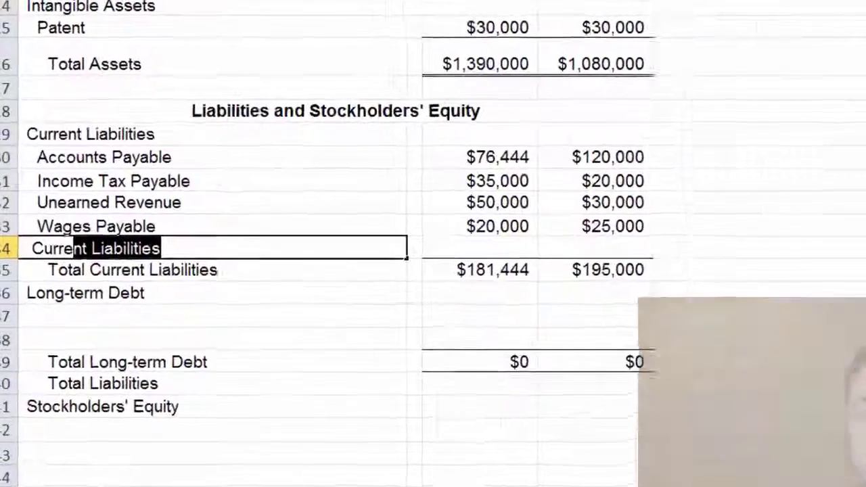
pyautogui.write('on of ')
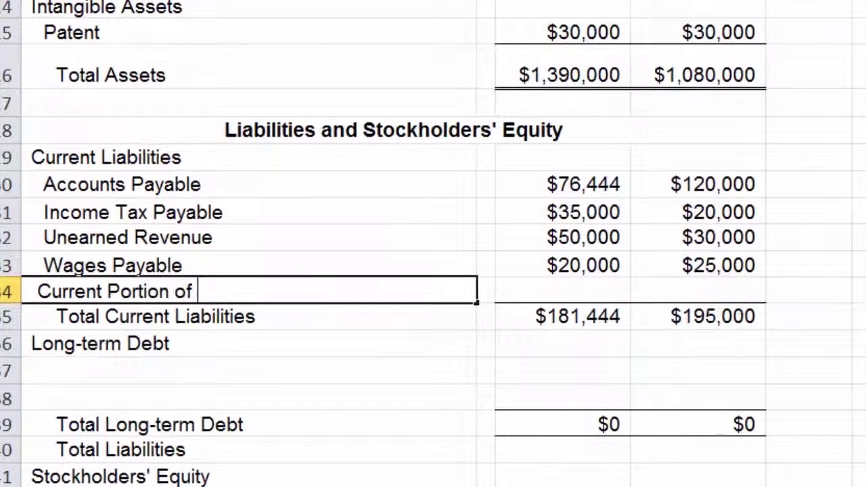
pyautogui.write('Long-term Debt')
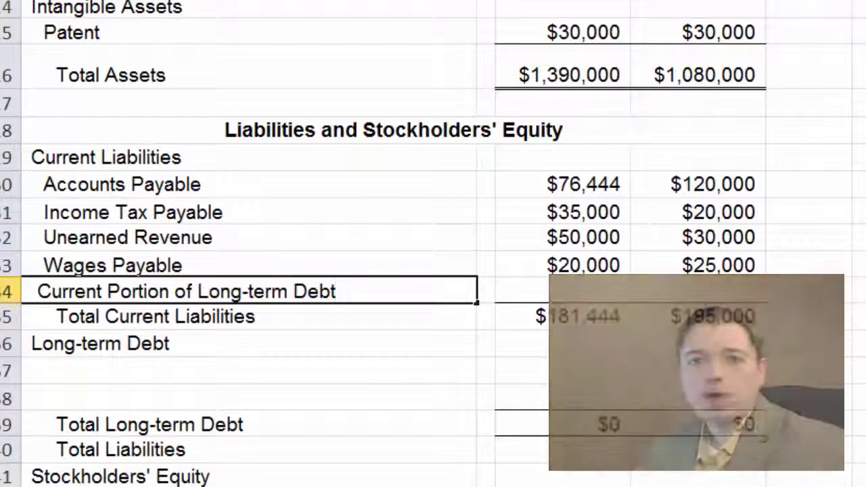
# Link Year 2 Current Portion of Long-term Debt to Raw Data's Current Portion of Loan Payable and copy the formula into Year 1.
pyautogui.press('Tab')
pyautogui.press('Tab')
pyautogui.write('=')
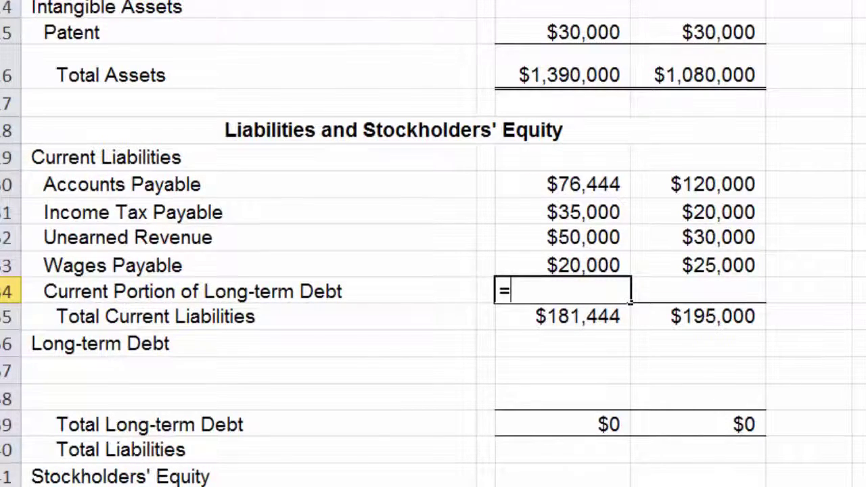
pyautogui.hotkey('ctrl', 'pageup')
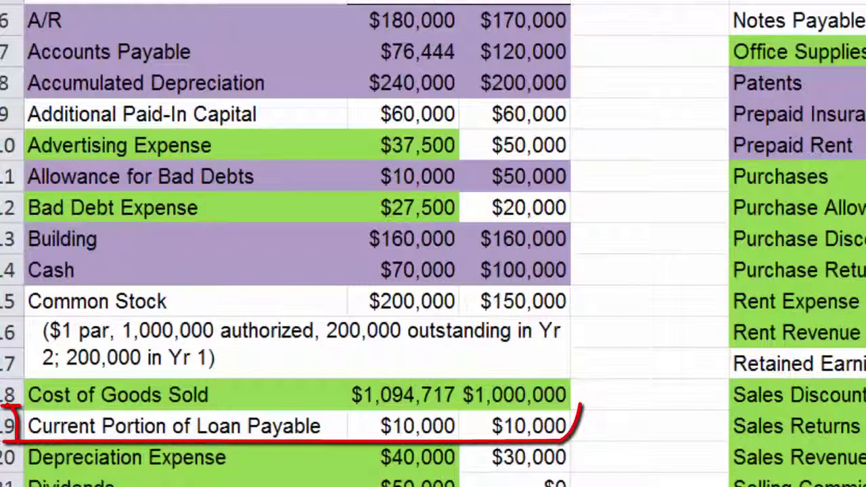
pyautogui.click(417, 426)
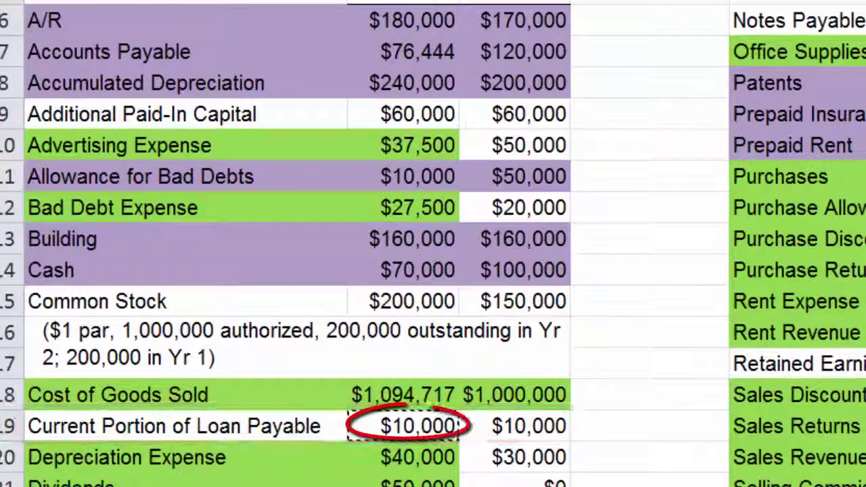
pyautogui.press('Return')
pyautogui.click(562, 291)
pyautogui.moveTo(630, 302); pyautogui.dragTo(751, 298)
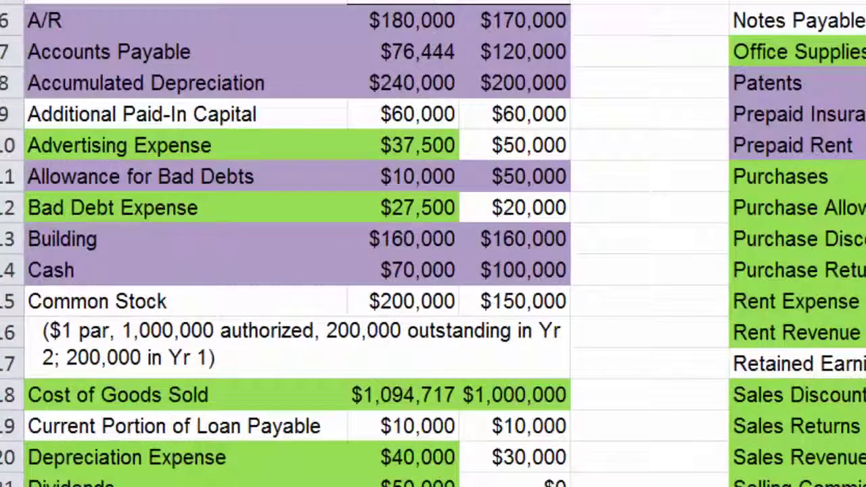
# Mark the Current Portion of Loan Payable label and both year amounts on Raw Data as used with the purple fill.
pyautogui.moveTo(186, 426); pyautogui.dragTo(514, 425)
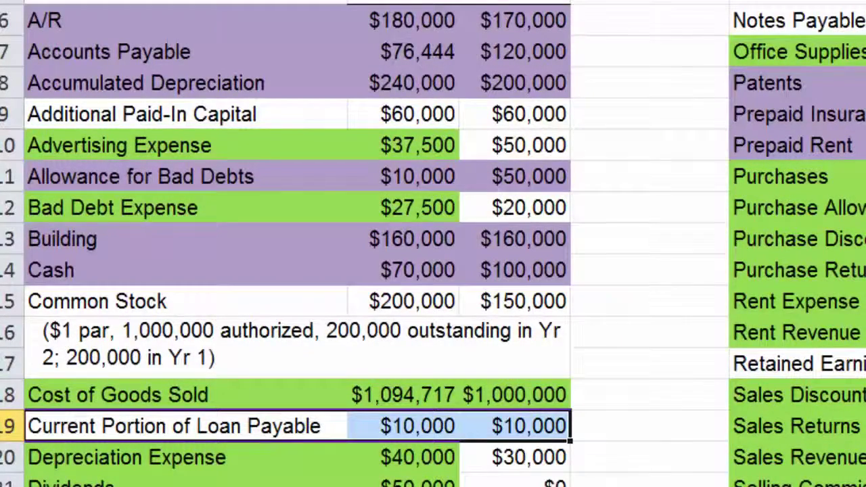
pyautogui.press('F4')
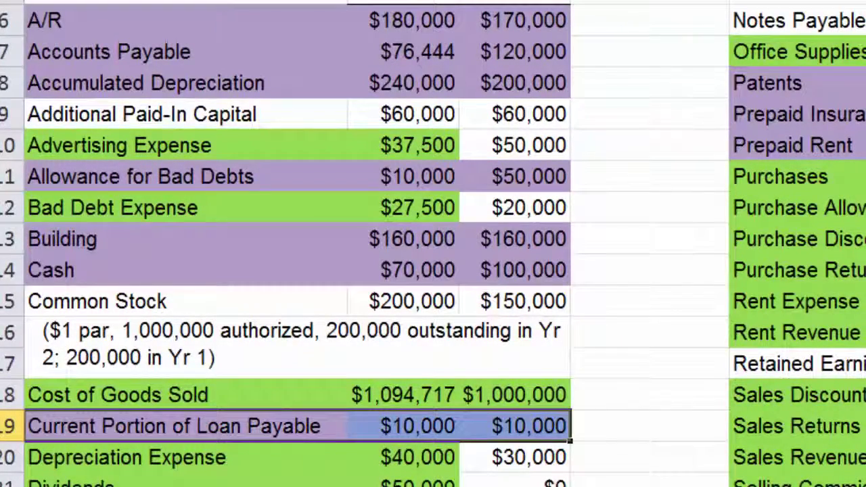
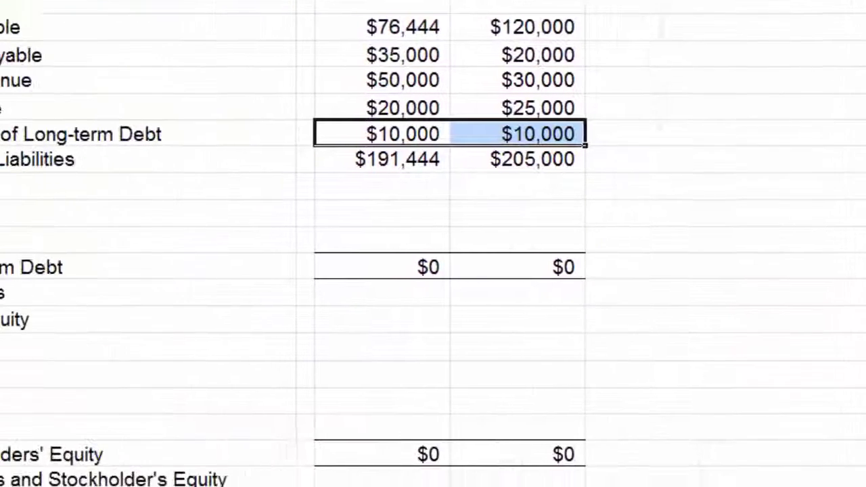
# Enter the labels Loan Payable in A37 and Note Payable in A38 under Long-term Debt.
pyautogui.click(69, 213)
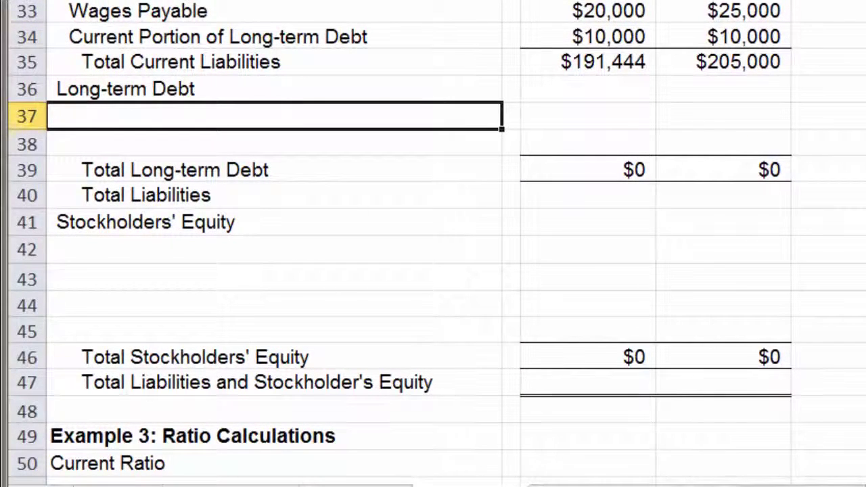
pyautogui.write('Loan Payabl')
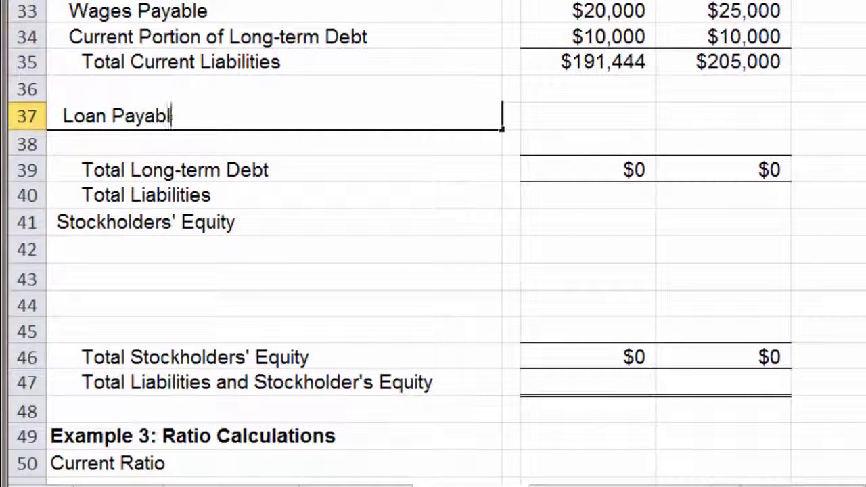
pyautogui.write('e')
pyautogui.press('Return')
pyautogui.write('Note Payable')
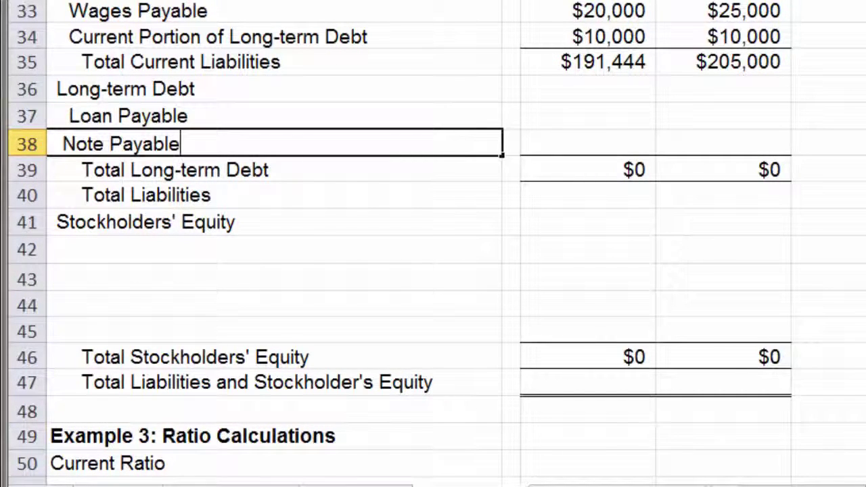
pyautogui.press('Tab')
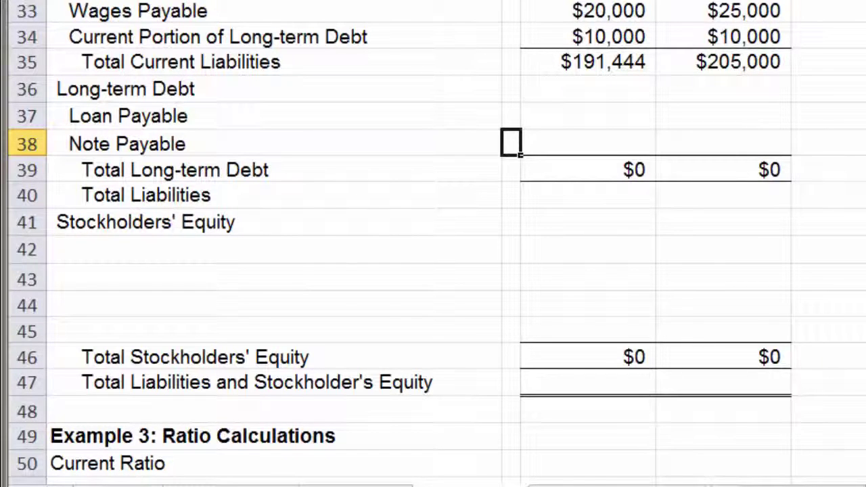
# Change the label in A34 to Current Portion of Loan Payable.
pyautogui.moveTo(274, 36)
pyautogui.mouseDown()
pyautogui.moveTo(474, 14)
pyautogui.moveTo(744, 37)
pyautogui.mouseUp()
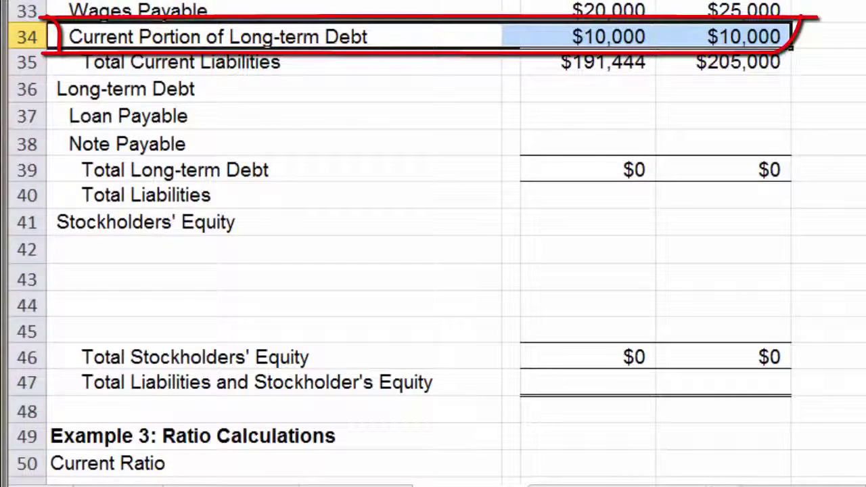
pyautogui.click(273, 37)
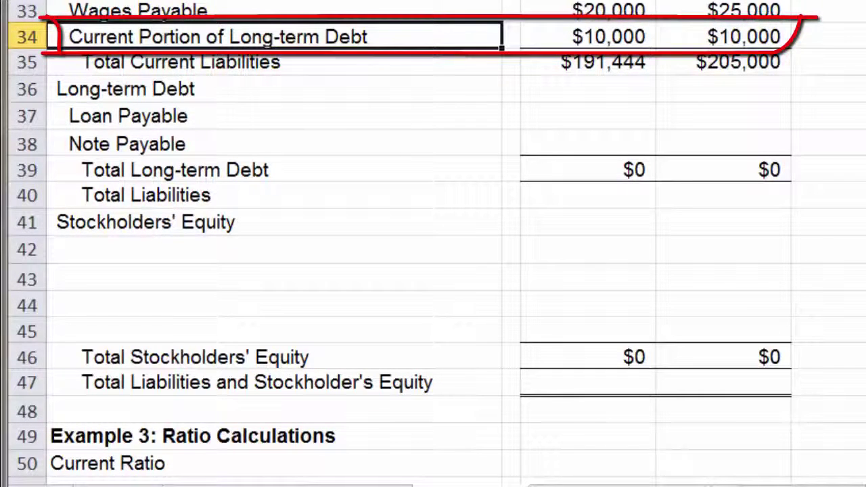
pyautogui.press('F2')
pyautogui.hotkey('ctrl', 'shift', 'Left')
pyautogui.hotkey('ctrl', 'shift', 'Left')
pyautogui.press('Escape')
pyautogui.moveTo(362, 37); pyautogui.dragTo(247, 36)
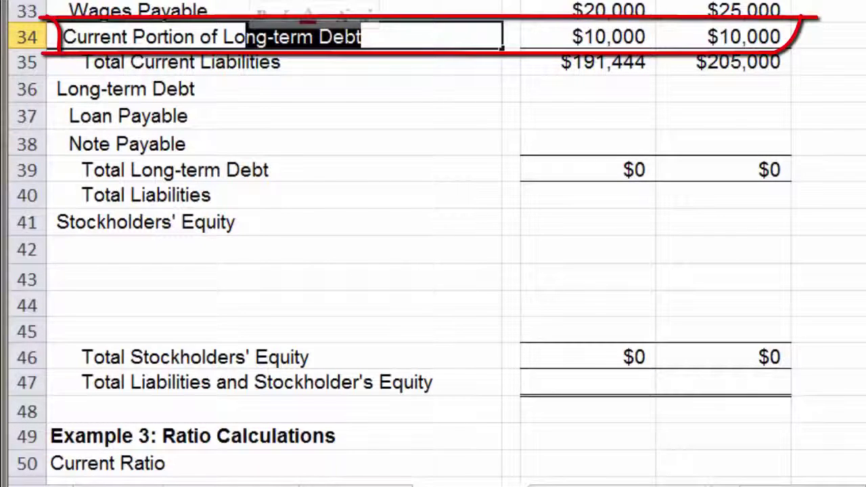
pyautogui.write('an Payable')
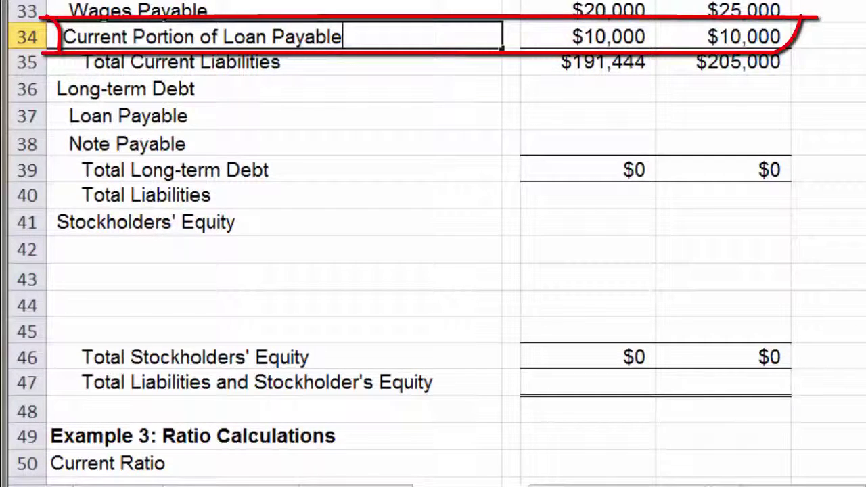
pyautogui.press('Return')
# Link the Year 2 Loan Payable amount under Long-term Debt to its Year 2 figure on the Raw Data sheet.
pyautogui.press('Down')
pyautogui.press('Down')
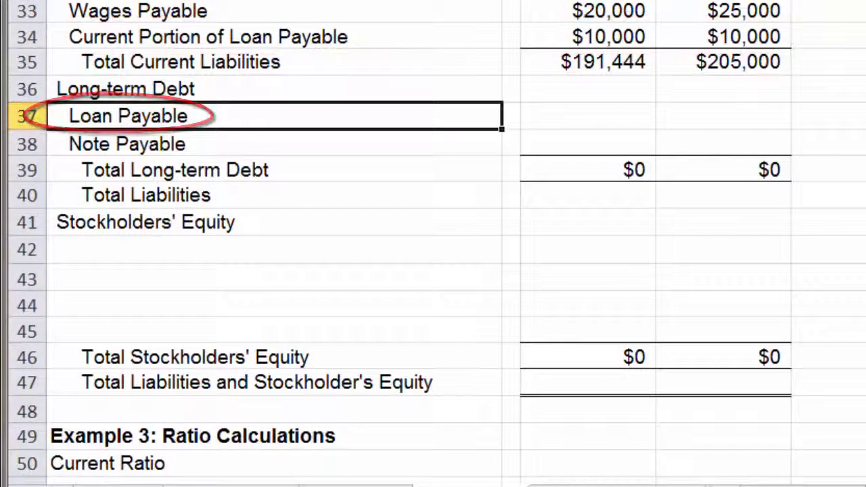
pyautogui.click(588, 115)
pyautogui.write('=')
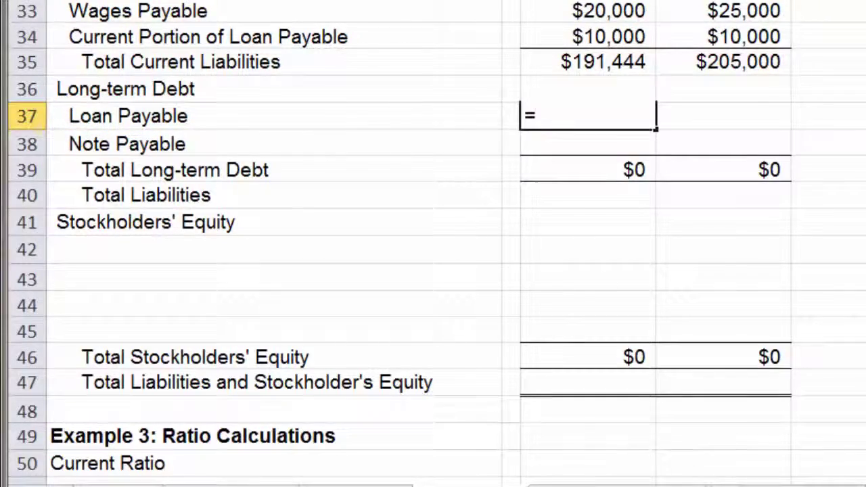
pyautogui.click(118, 484)
pyautogui.scroll(-2, 433, 243)
pyautogui.click(428, 358)
pyautogui.press('Return')
# Link Year 2 Note Payable to Raw Data's Year 2 Notes Payable figure and copy the Loan and Note Payable formulas into Year 1.
pyautogui.write('=')
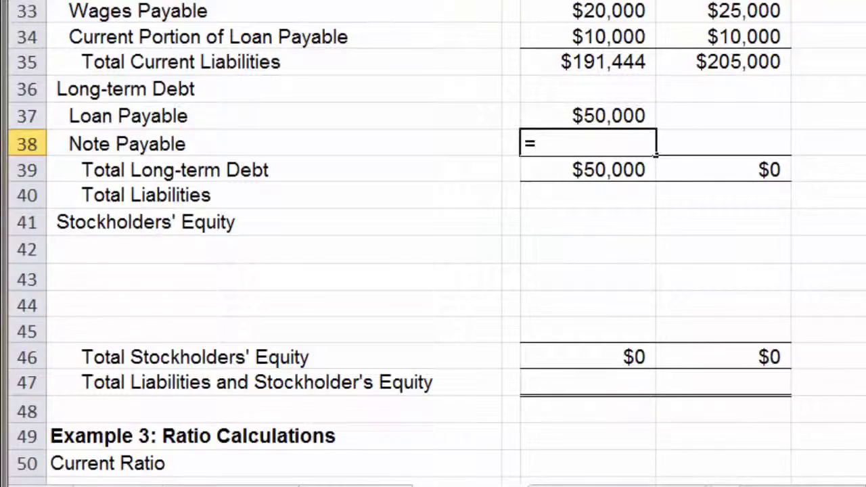
pyautogui.hotkey('ctrl', 'pageup')
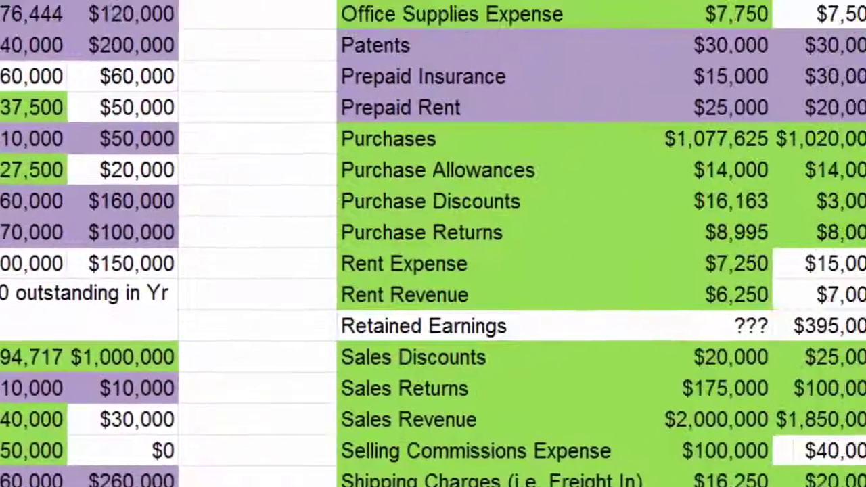
pyautogui.click(590, 49)
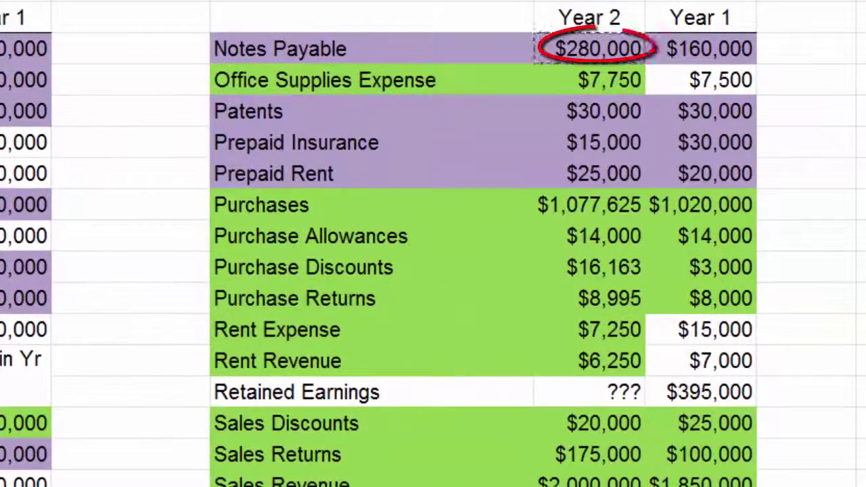
pyautogui.press('Return')
pyautogui.click(546, 216)
pyautogui.hotkey('shift', 'Down')
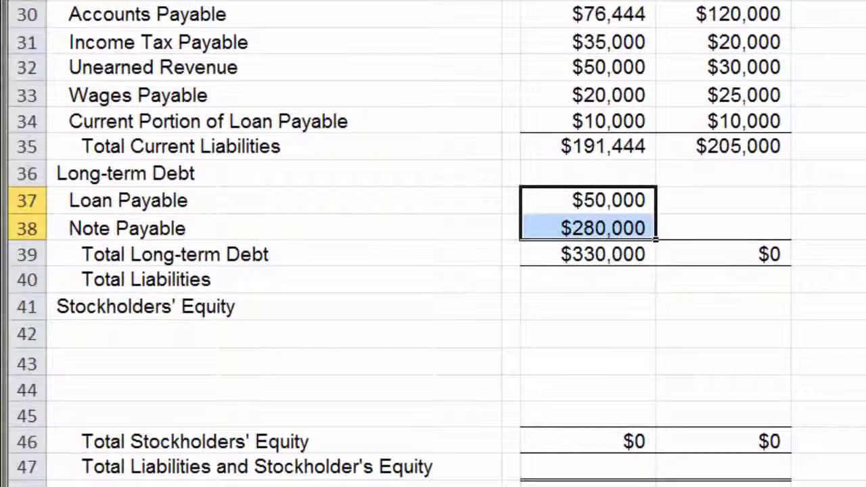
pyautogui.moveTo(656, 239); pyautogui.dragTo(791, 239)
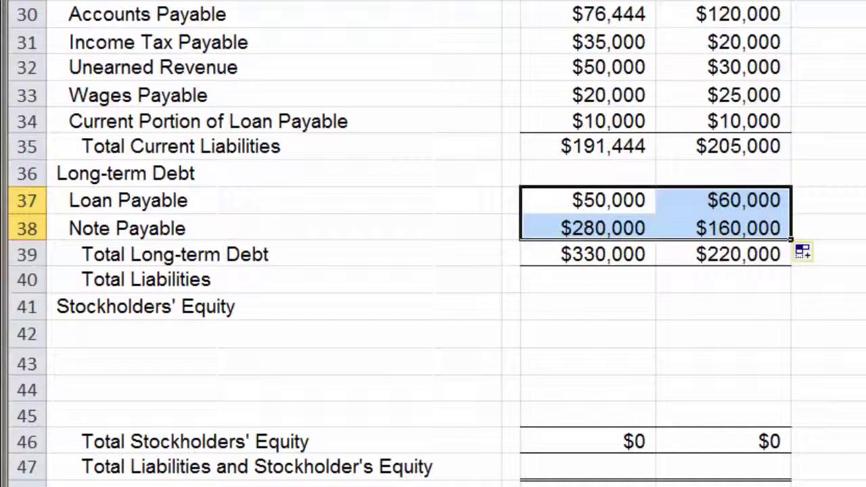
# Examine the Loan Payable, Note Payable and current portion amounts for both years, along with the Total Current Liabilities and Total Long-term Debt rows.
pyautogui.click(274, 200)
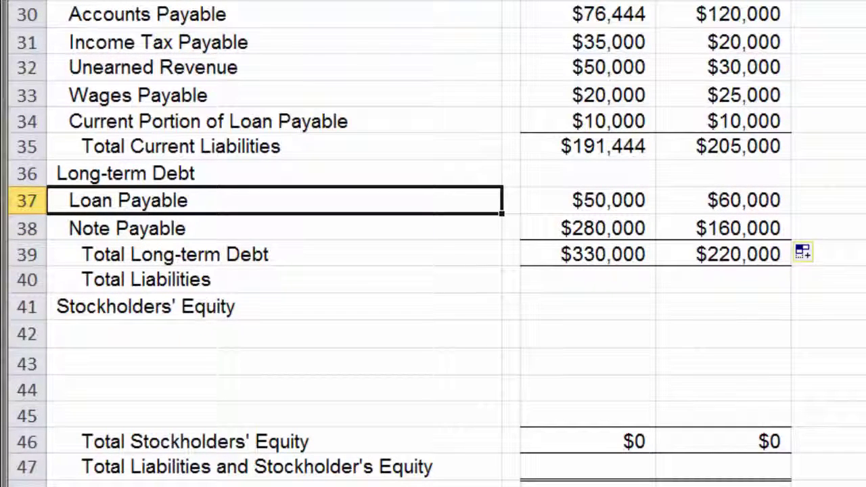
pyautogui.moveTo(723, 228); pyautogui.dragTo(580, 228)
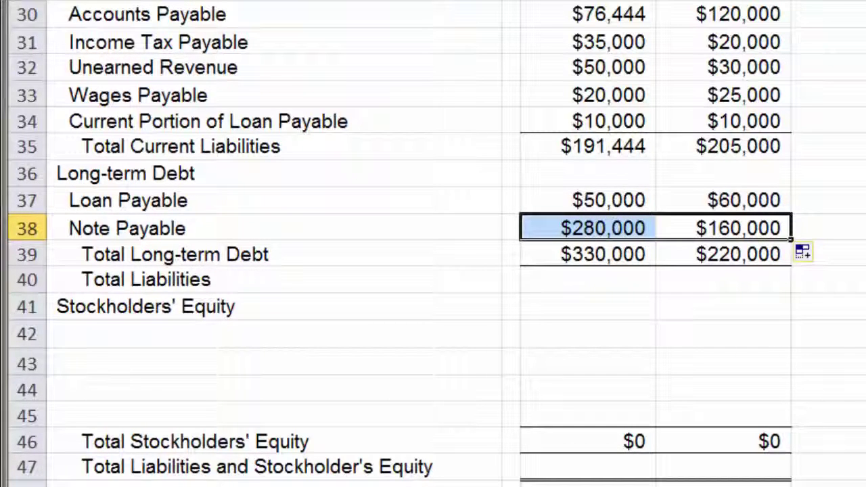
pyautogui.press('Up')
pyautogui.press('Left')
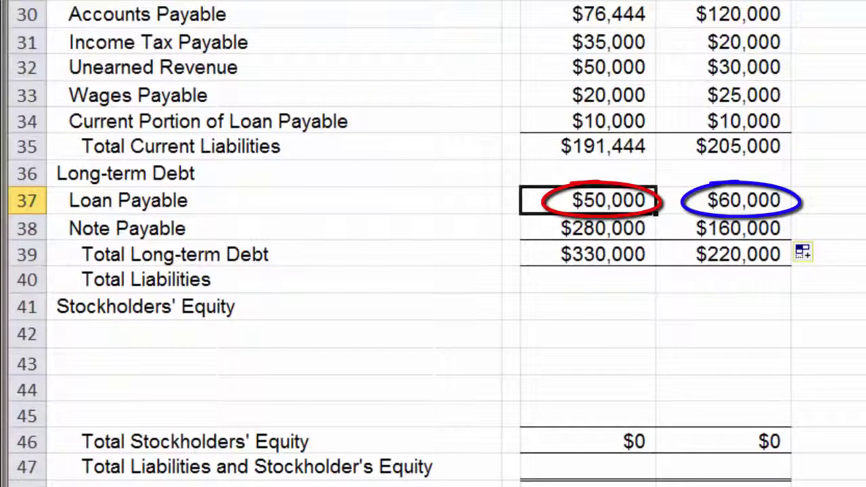
pyautogui.click(724, 121)
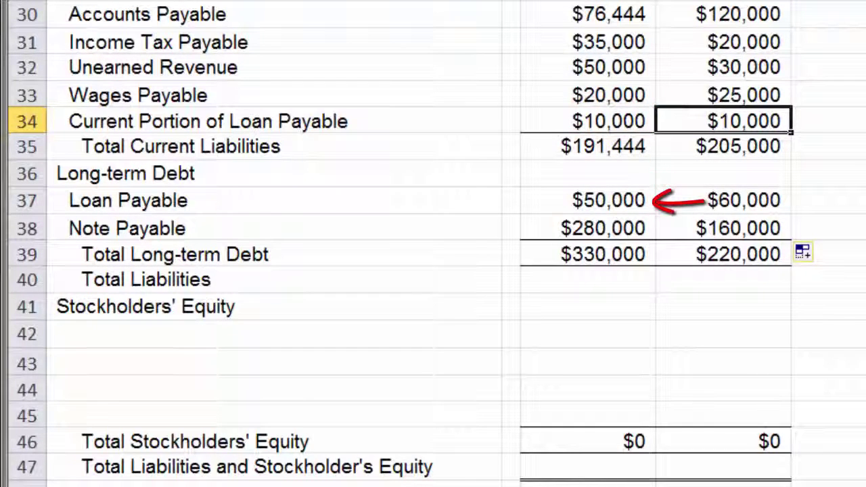
pyautogui.click(274, 173)
pyautogui.click(587, 146)
pyautogui.hotkey('shift', 'Right')
pyautogui.click(588, 254)
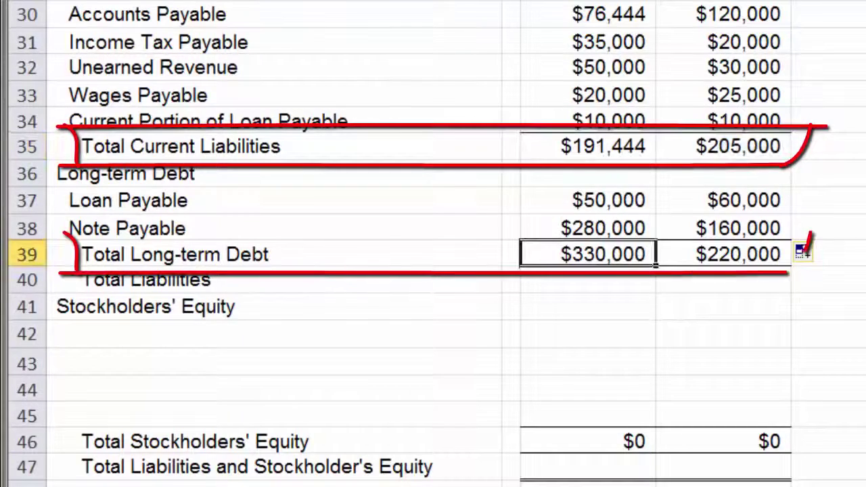
pyautogui.hotkey('shift', 'Right')
# Calculate Year 2 Total Liabilities in C40 by adding Total Current Liabilities and Total Long-term Debt with =C35+C39.
pyautogui.click(587, 279)
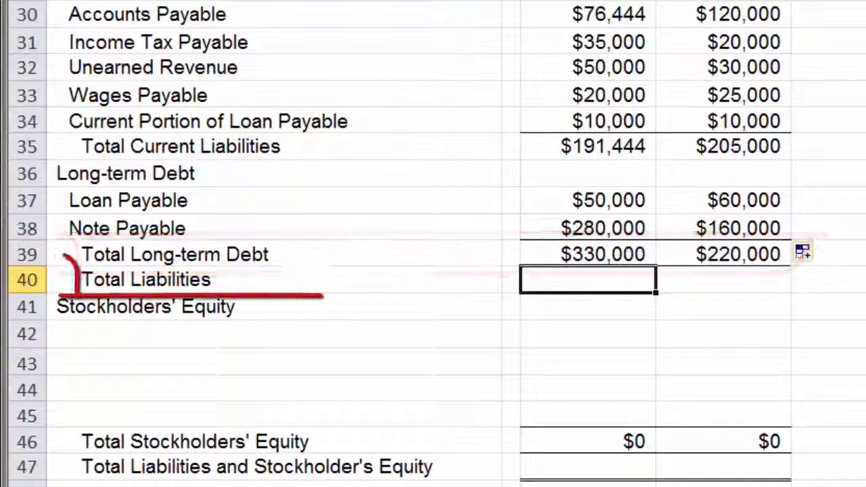
pyautogui.write('=')
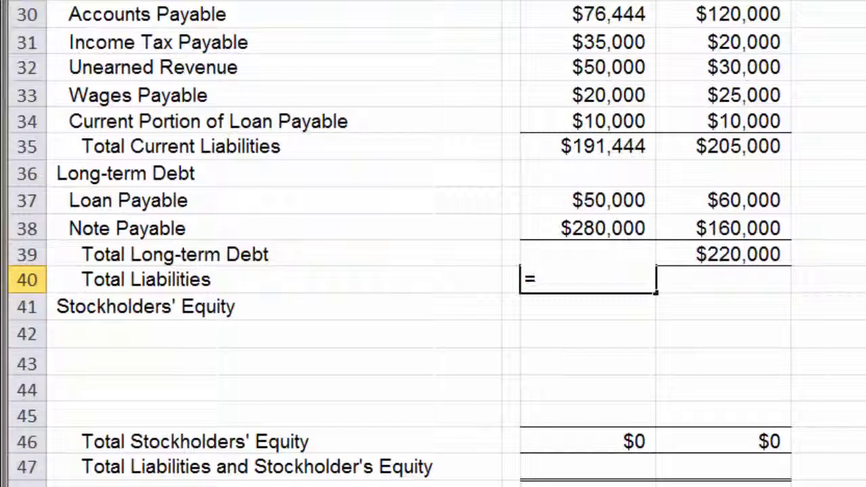
pyautogui.click(587, 146)
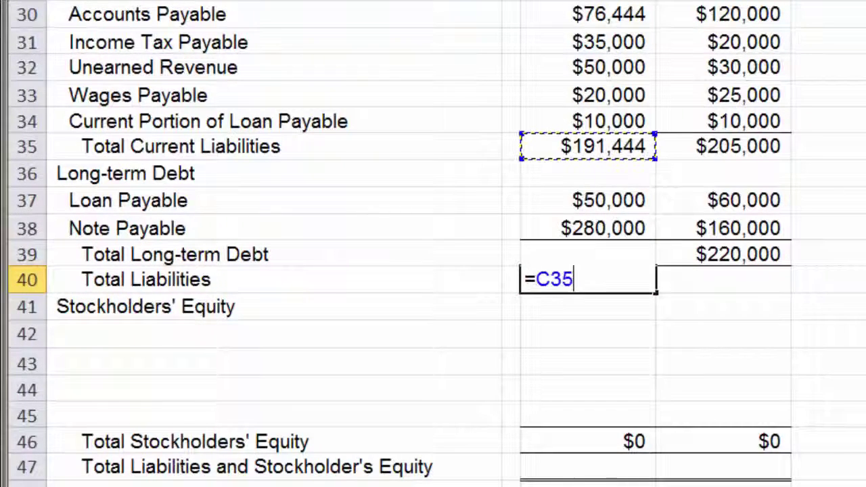
pyautogui.write('+')
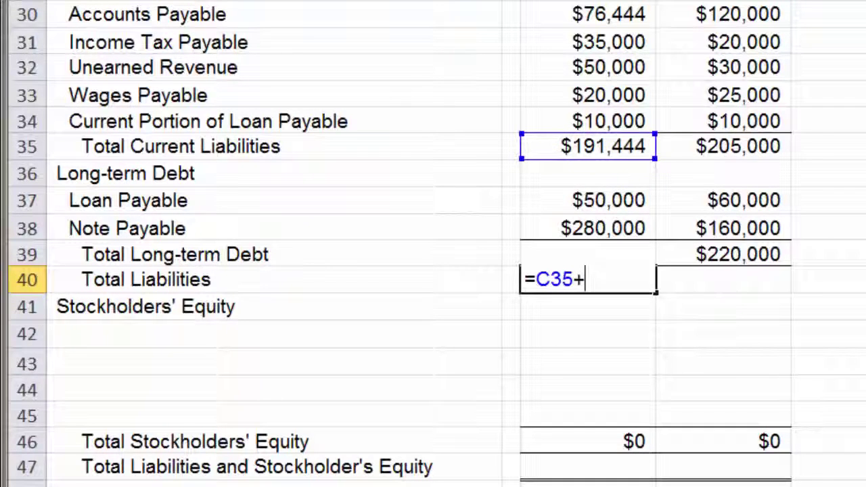
pyautogui.press('Up')
pyautogui.press('Return')
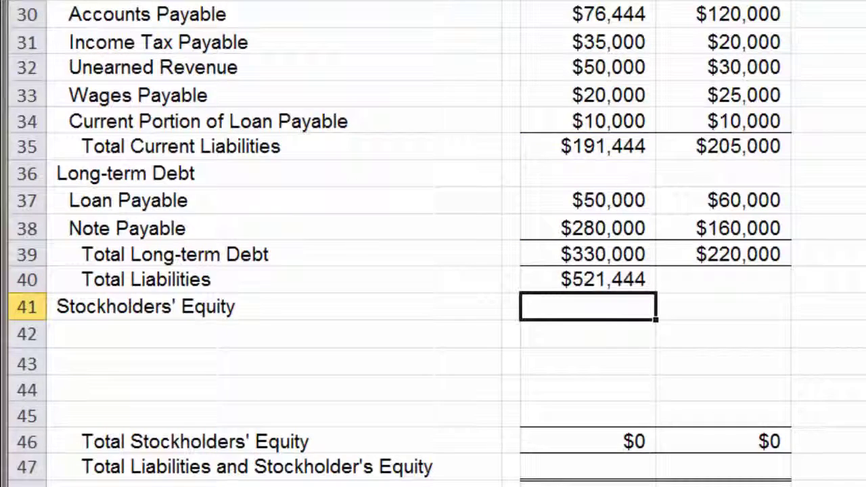
# Make the Total Liabilities row taller and copy its Year 2 formula into Year 1.
pyautogui.moveTo(27, 292); pyautogui.dragTo(27, 311)
pyautogui.click(588, 290)
pyautogui.press('F2')
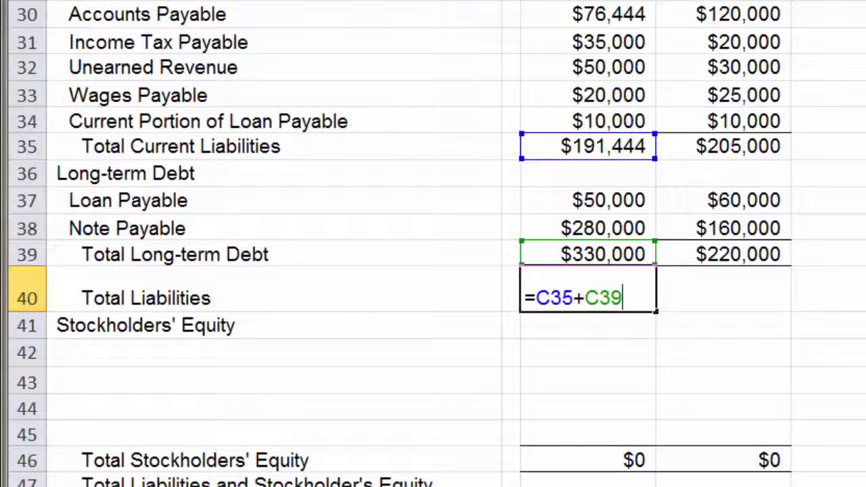
pyautogui.click(588, 380)
pyautogui.click(588, 289)
pyautogui.moveTo(655, 311); pyautogui.dragTo(789, 312)
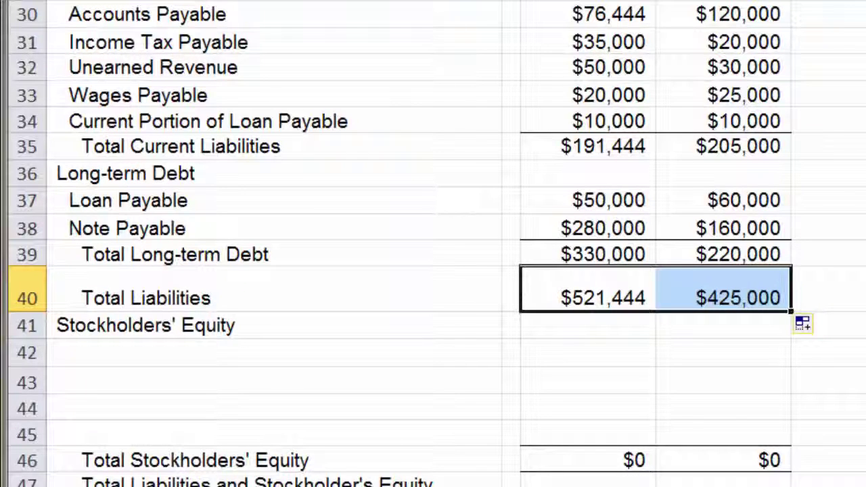
# Enter the label Common Stock in A42, directly below the Stockholders' Equity heading.
pyautogui.click(274, 353)
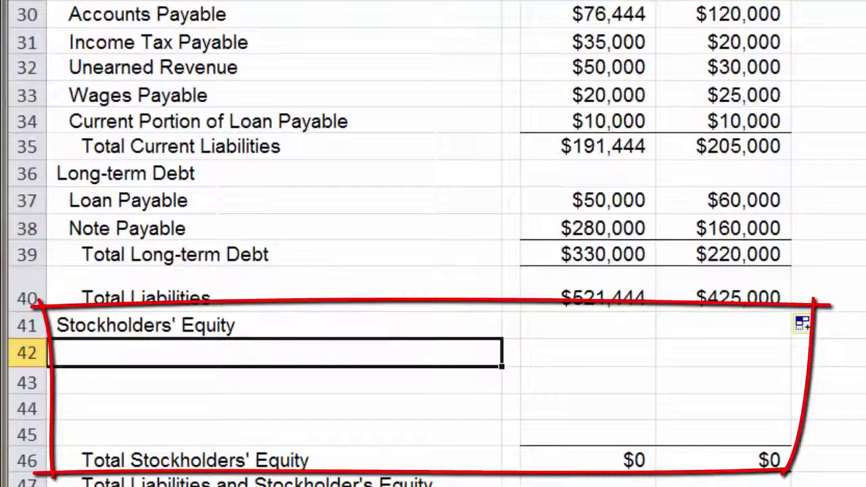
pyautogui.write('Common Stock')
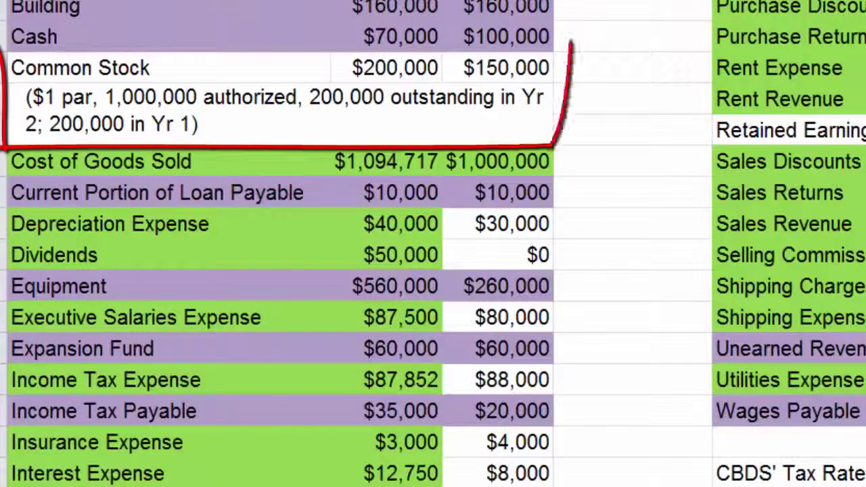
# Copy the par value and outstanding shares note under Raw Data's Common Stock into A43 of the Balance Sheet.
pyautogui.moveTo(170, 67); pyautogui.dragTo(507, 115)
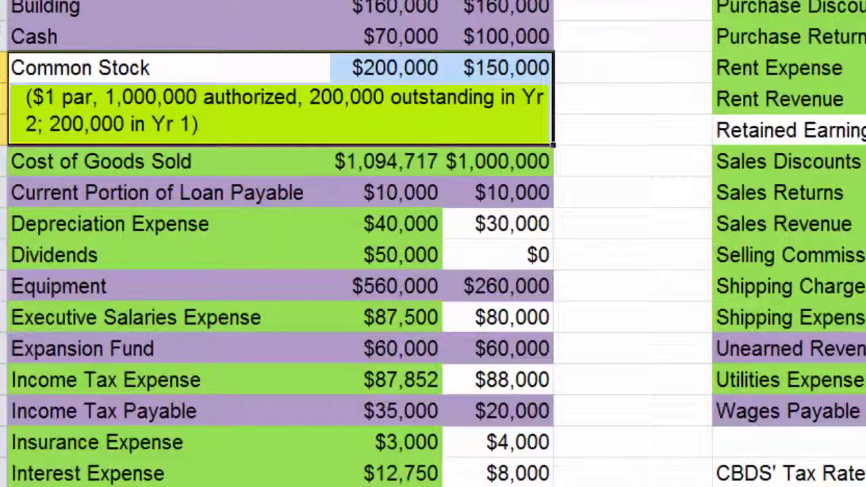
pyautogui.hotkey('ctrl', 'z')
pyautogui.doubleClick(197, 124)
pyautogui.moveTo(200, 125); pyautogui.dragTo(26, 97)
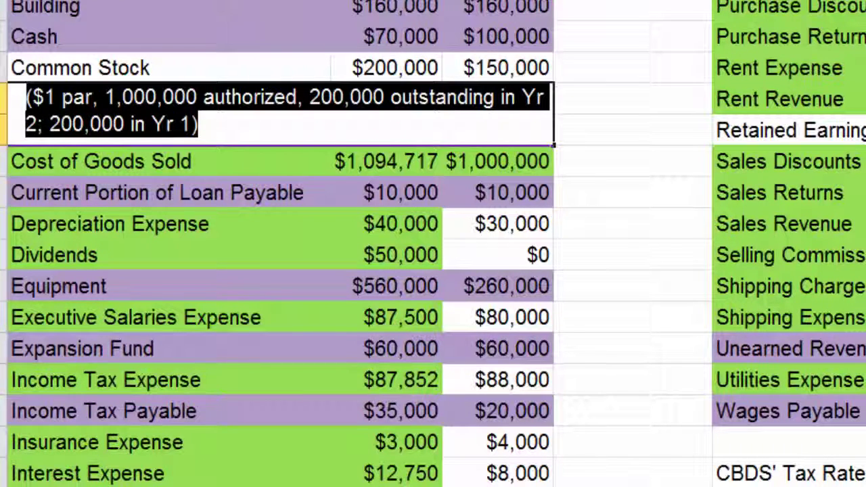
pyautogui.rightClick(141, 110)
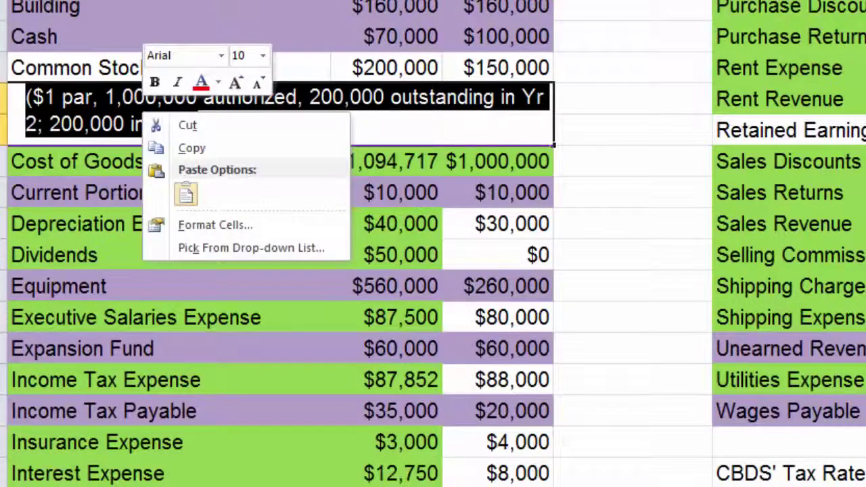
pyautogui.click(192, 147)
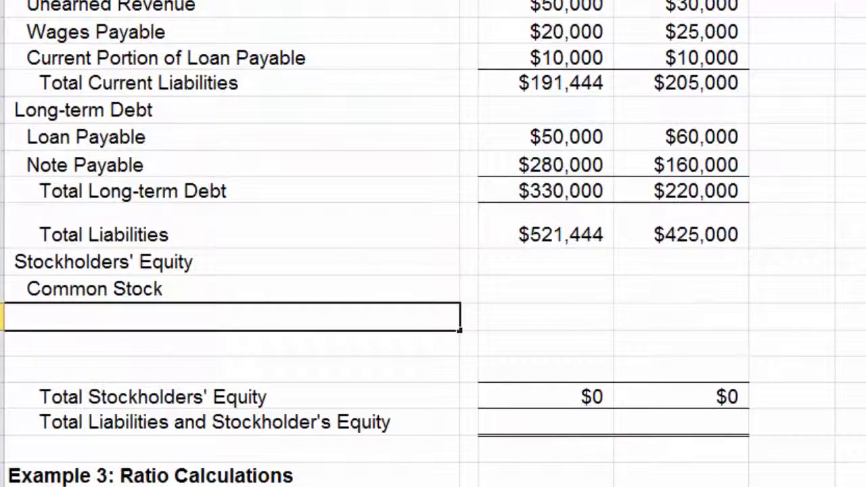
pyautogui.rightClick(24, 318)
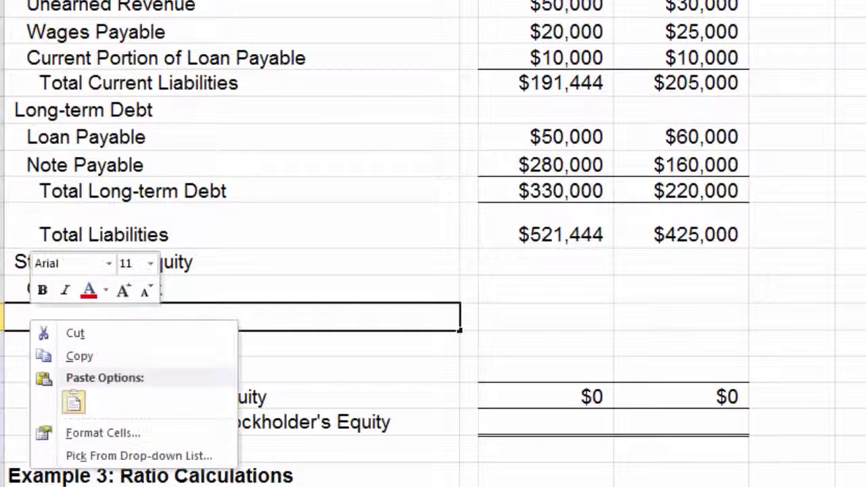
pyautogui.click(74, 402)
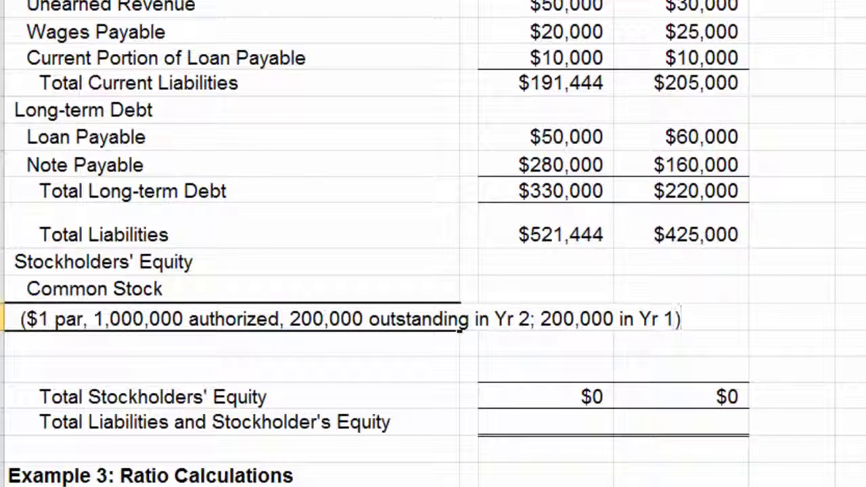
pyautogui.press('Escape')
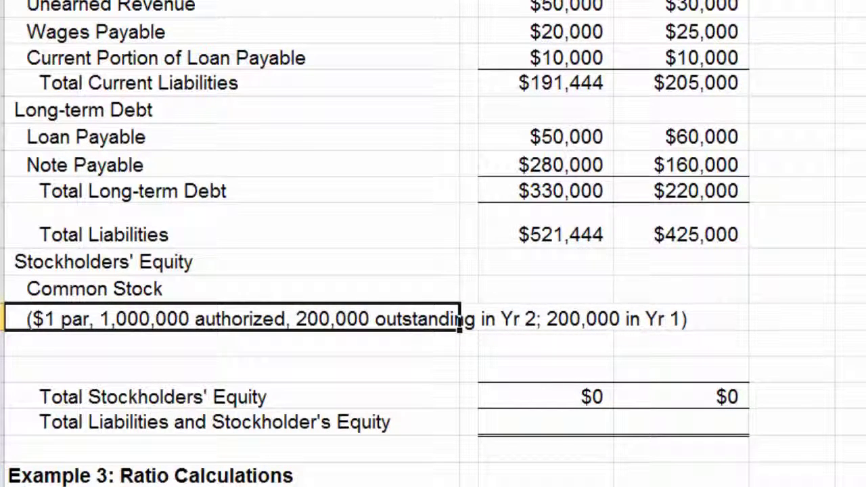
# Link Year 2 Common Stock in C42 to Raw Data's Year 2 Common Stock amount and copy the formula into Year 1.
pyautogui.click(545, 289)
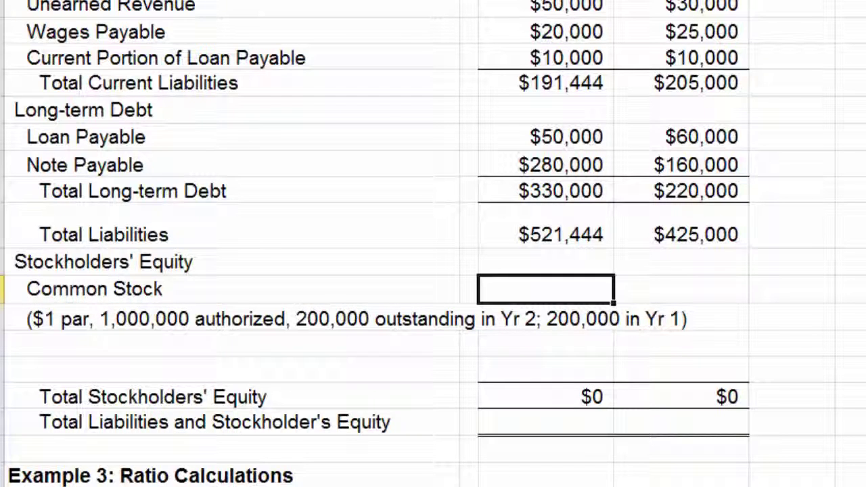
pyautogui.write('=')
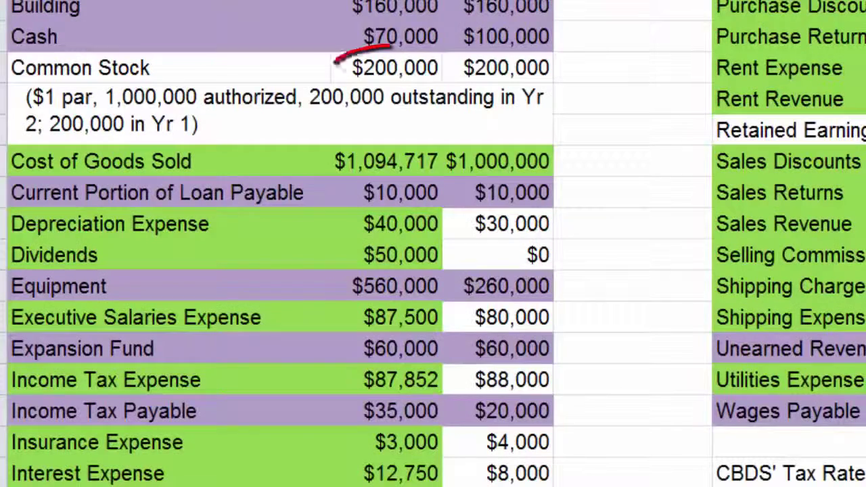
pyautogui.click(386, 67)
pyautogui.press('Return')
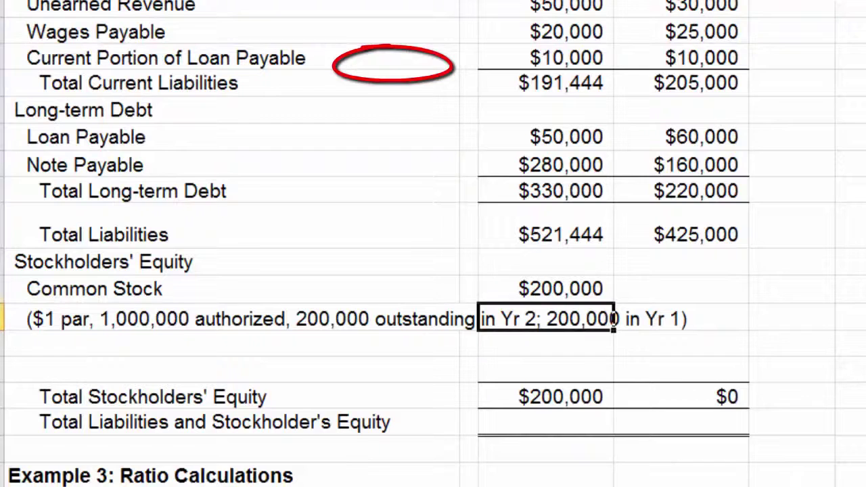
pyautogui.click(545, 289)
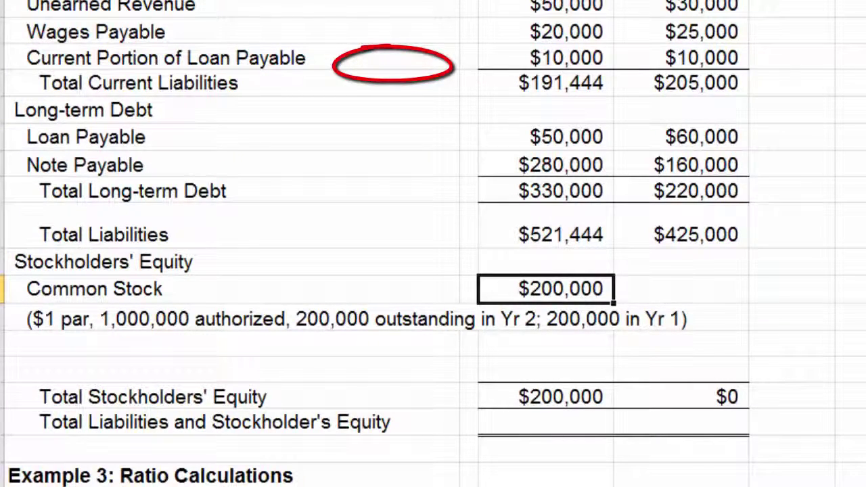
pyautogui.click(681, 289)
pyautogui.click(546, 289)
pyautogui.moveTo(614, 302); pyautogui.dragTo(704, 291)
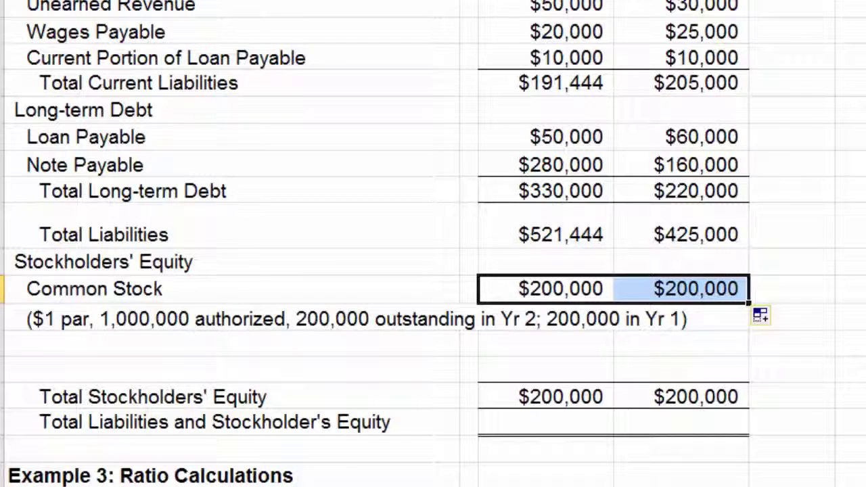
# Enter the label Additional Paid in Capital in A44, below the Common Stock note.
pyautogui.click(232, 343)
pyautogui.write('Ad')
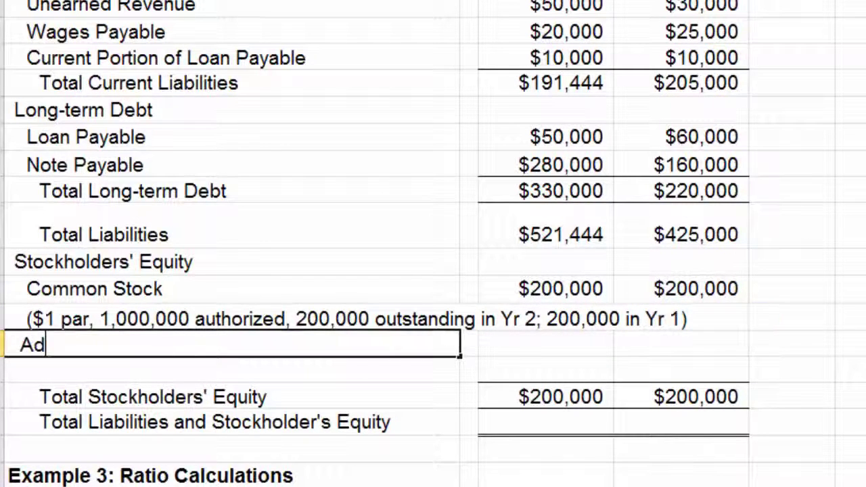
pyautogui.write('ditional P')
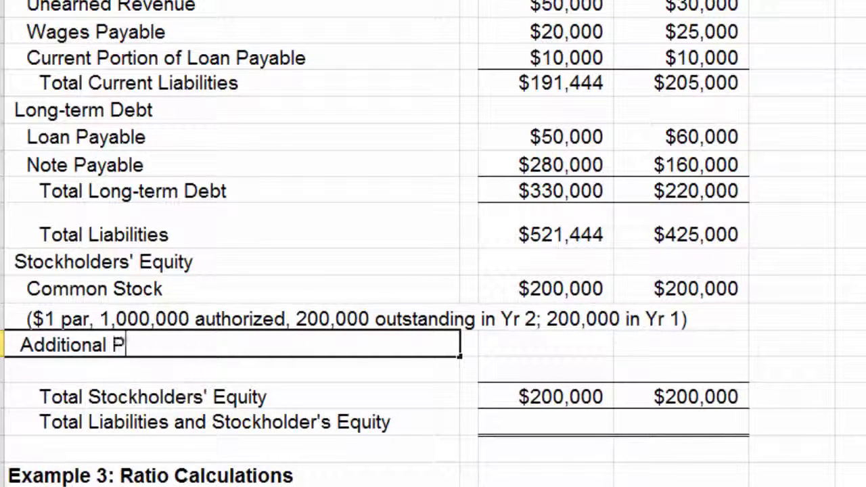
pyautogui.write('aid in Capital')
pyautogui.press('Return')
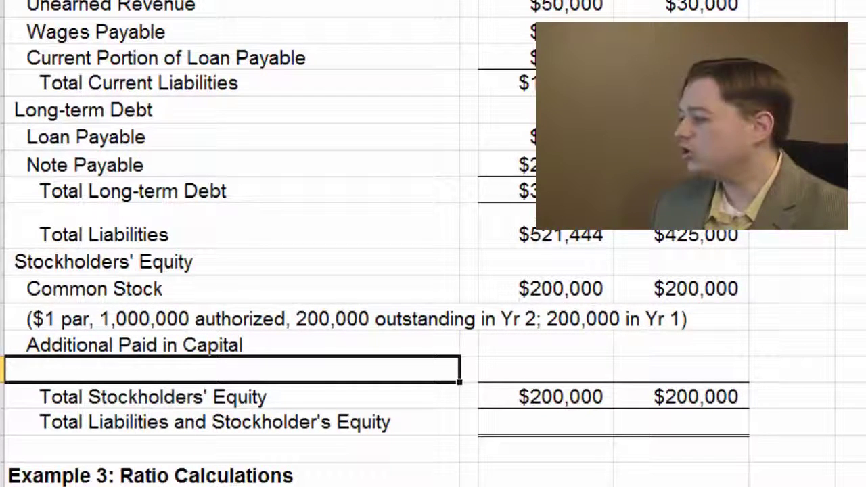
# Examine the $1 par value in the Common Stock note against the shares outstanding and the Common Stock amount.
pyautogui.doubleClick(60, 319)
pyautogui.moveTo(49, 319); pyautogui.dragTo(38, 319)
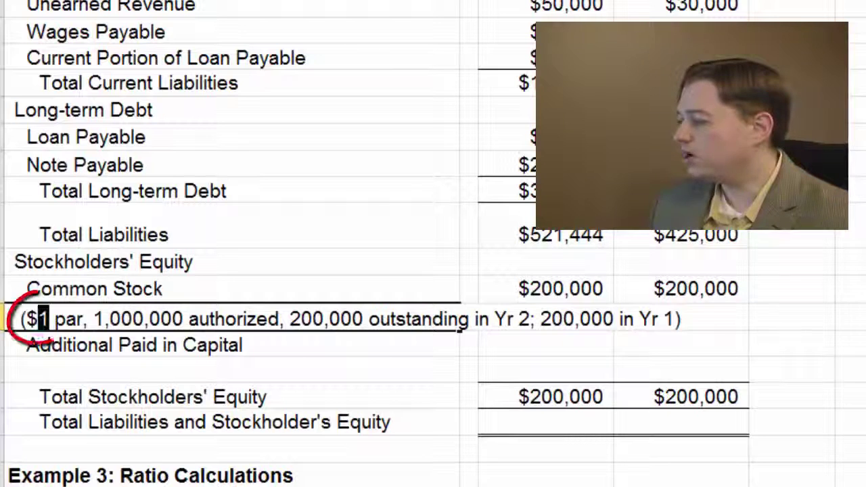
pyautogui.hotkey('shift', 'Left')
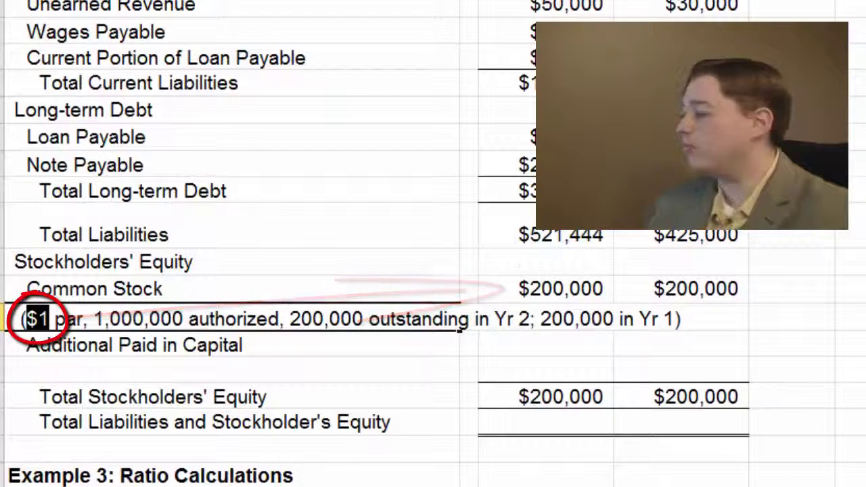
pyautogui.press('Return')
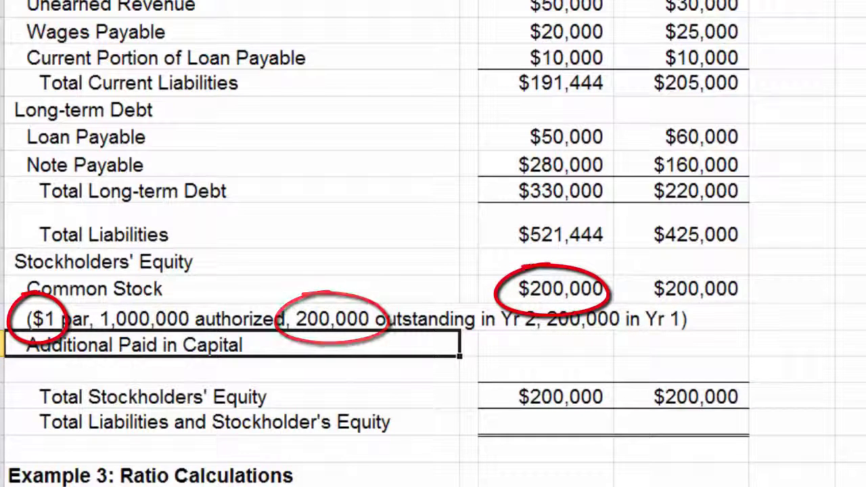
# Link Year 2 Additional Paid in Capital in C44 to Raw Data's Year 2 amount in B9 and copy the formula into Year 1.
pyautogui.click(545, 344)
pyautogui.write('=')
pyautogui.hotkey('ctrl', 'pageup')
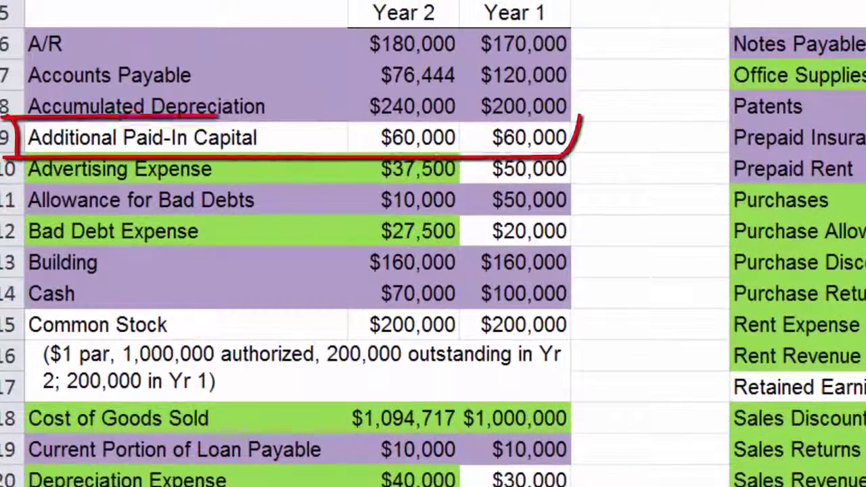
pyautogui.click(403, 137)
pyautogui.press('Return')
pyautogui.press('Up')
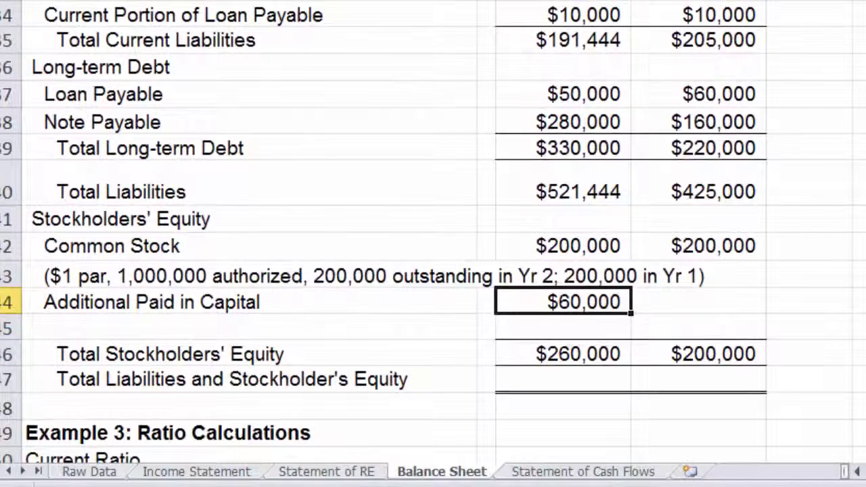
pyautogui.moveTo(631, 313); pyautogui.dragTo(751, 308)
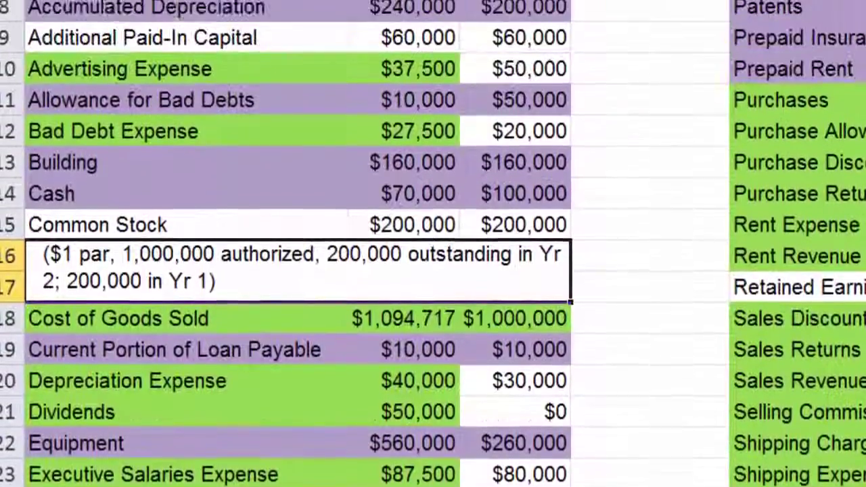
# Mark the Common Stock and Additional Paid-In Capital rows in Raw Data as used with the purple fill.
pyautogui.moveTo(186, 25); pyautogui.dragTo(515, 25)
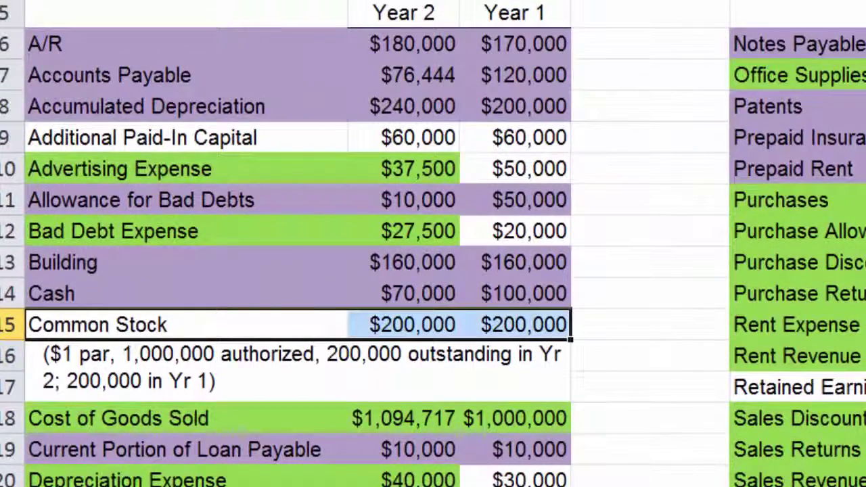
pyautogui.press('F4')
pyautogui.moveTo(186, 137); pyautogui.dragTo(515, 138)
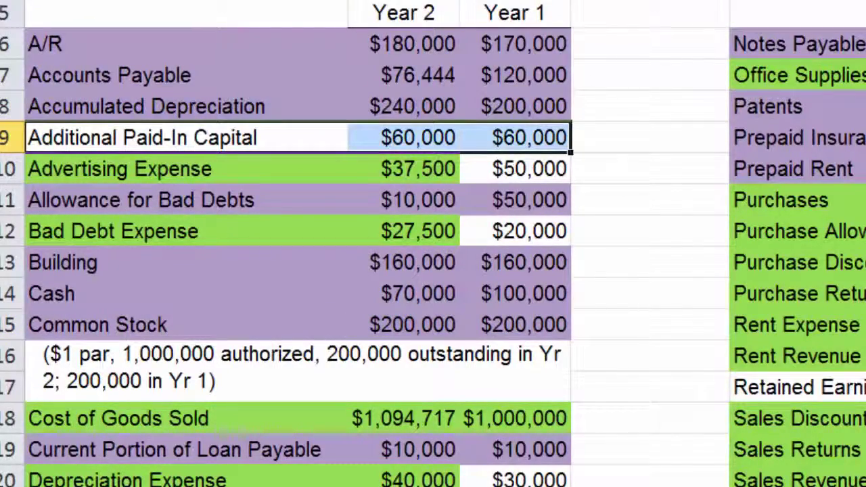
pyautogui.press('F4')
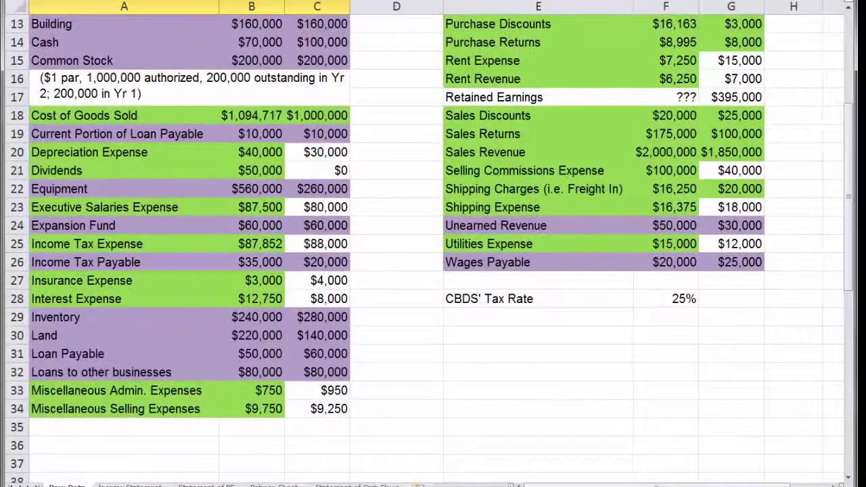
# Find the Retained Earnings account in Raw Data and enter the label Retained Earnings in A45 of the Balance Sheet.
pyautogui.scroll(2, 433, 244)
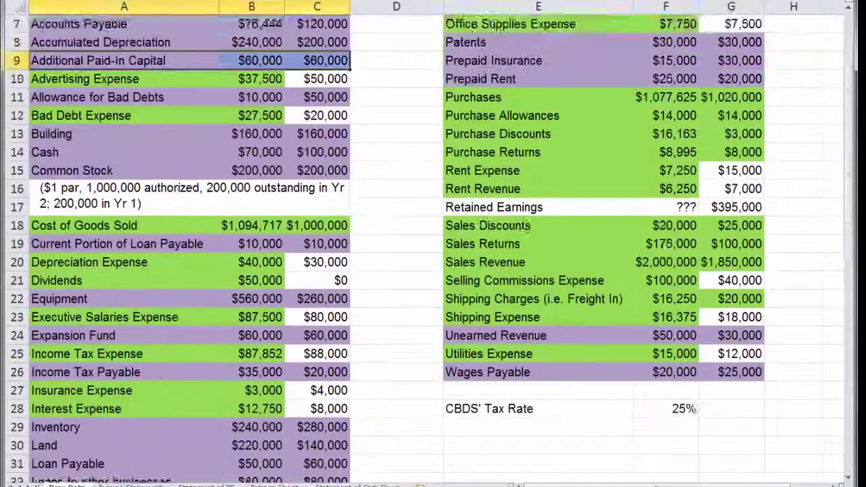
pyautogui.scroll(2, 433, 244)
pyautogui.moveTo(539, 318)
pyautogui.mouseDown()
pyautogui.moveTo(666, 298)
pyautogui.moveTo(732, 317)
pyautogui.mouseUp()
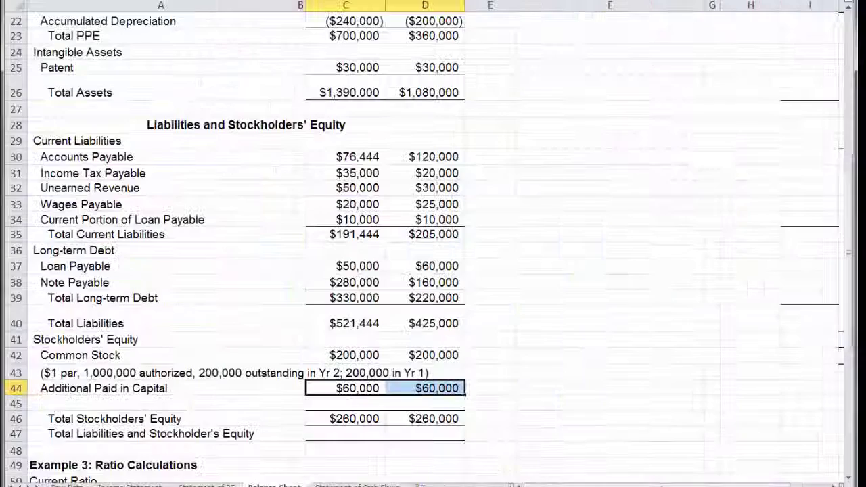
pyautogui.click(170, 402)
pyautogui.write('TRe')
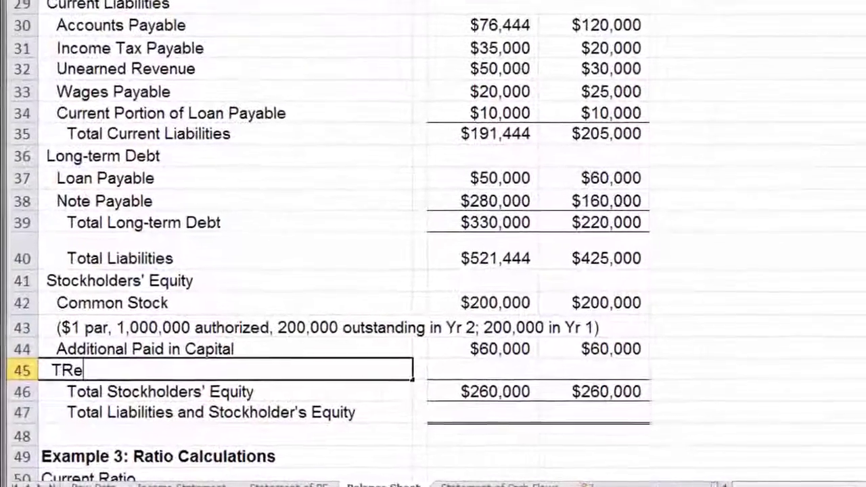
pyautogui.press('BackSpace')
pyautogui.press('BackSpace')
pyautogui.press('BackSpace')
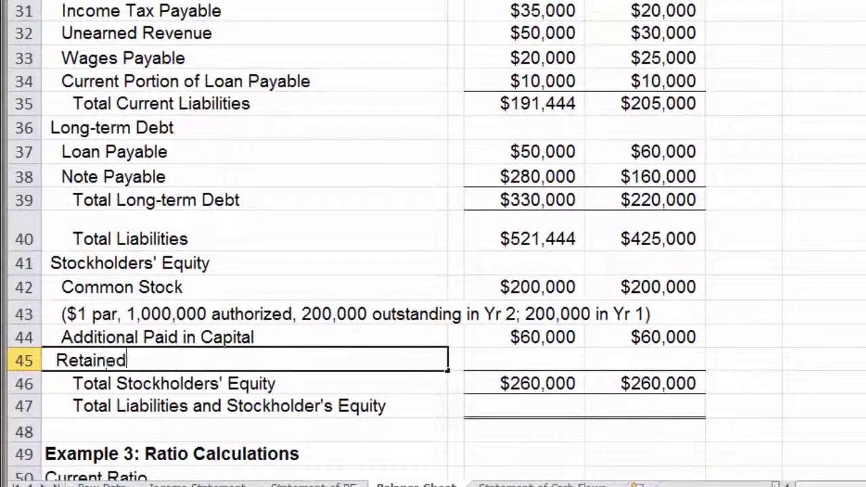
pyautogui.press('Tab')
# Link Year 1 Retained Earnings in D45 to the Year 1 Retained Earnings amount in Raw Data.
pyautogui.press('Tab')
pyautogui.press('Tab')
pyautogui.write('=')
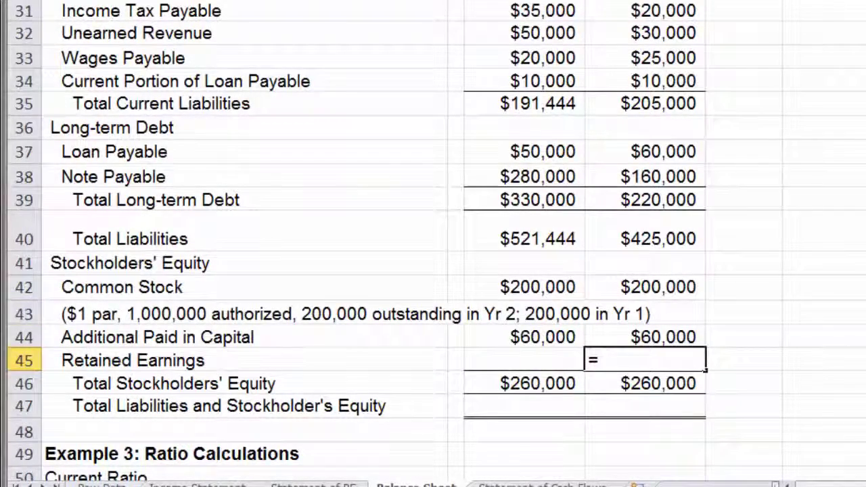
pyautogui.click(102, 485)
pyautogui.click(775, 252)
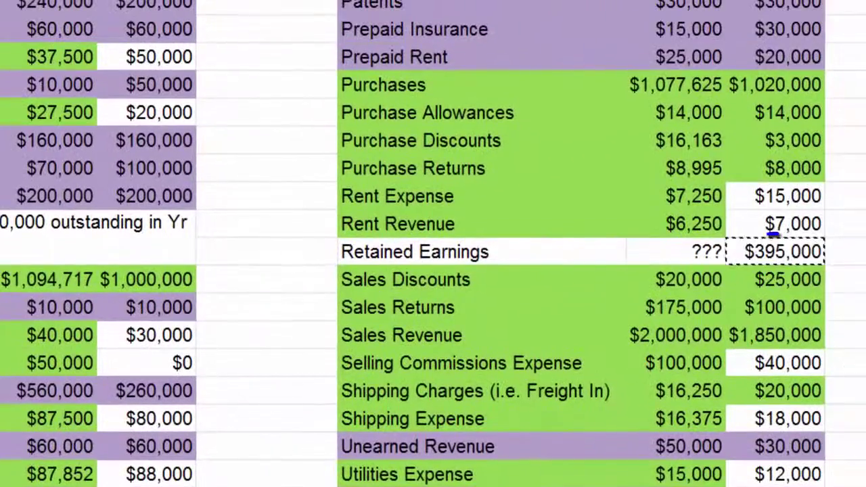
pyautogui.press('Return')
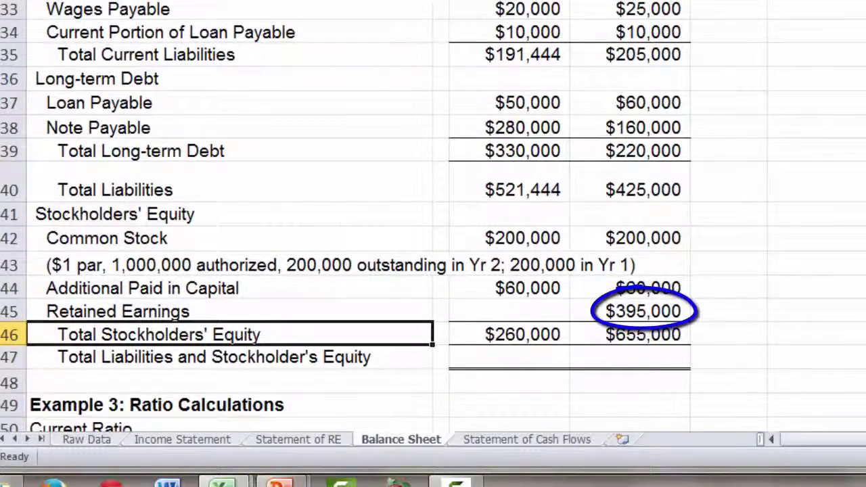
# Link Year 2 Retained Earnings in C45 to the December 31 Retained Earnings amount in C10 of Statement of RE.
pyautogui.click(509, 312)
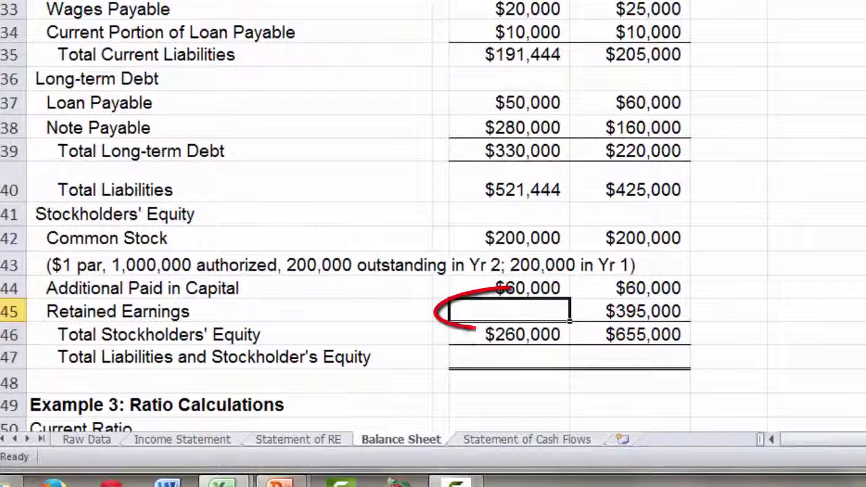
pyautogui.write('=')
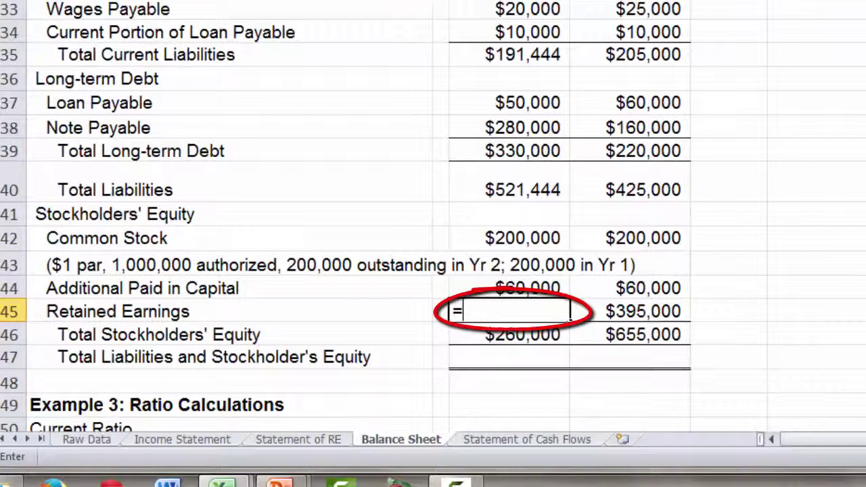
pyautogui.click(297, 440)
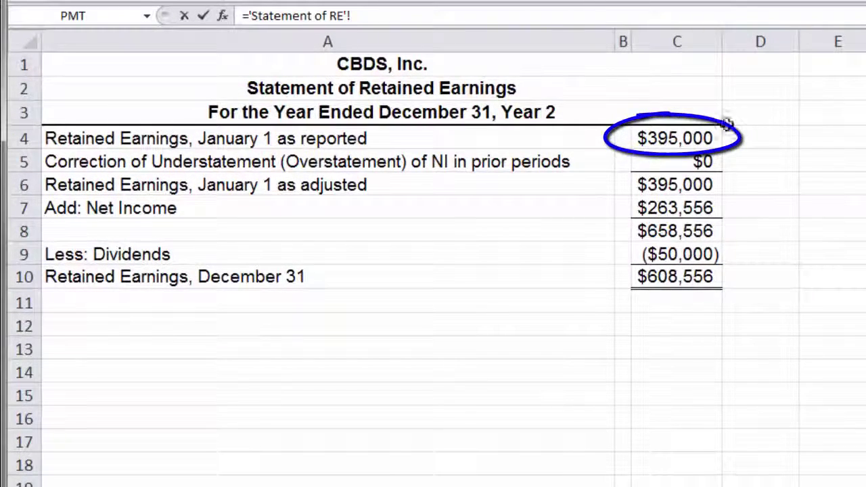
pyautogui.click(676, 277)
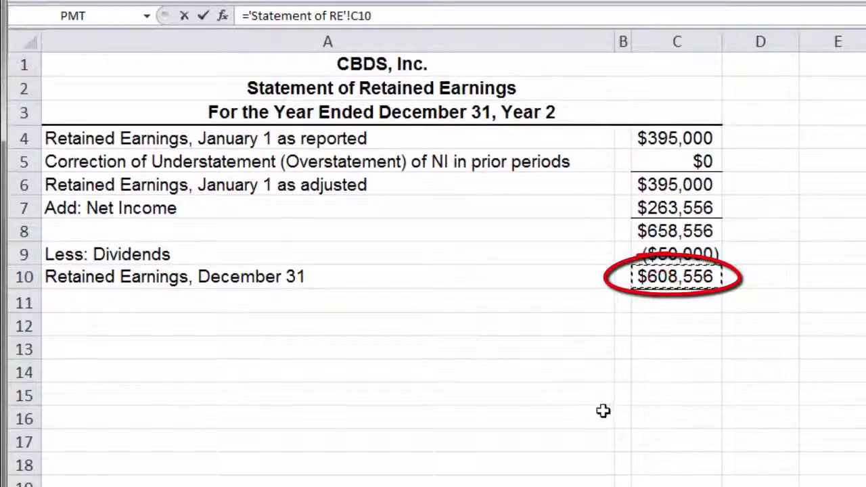
pyautogui.press('Return')
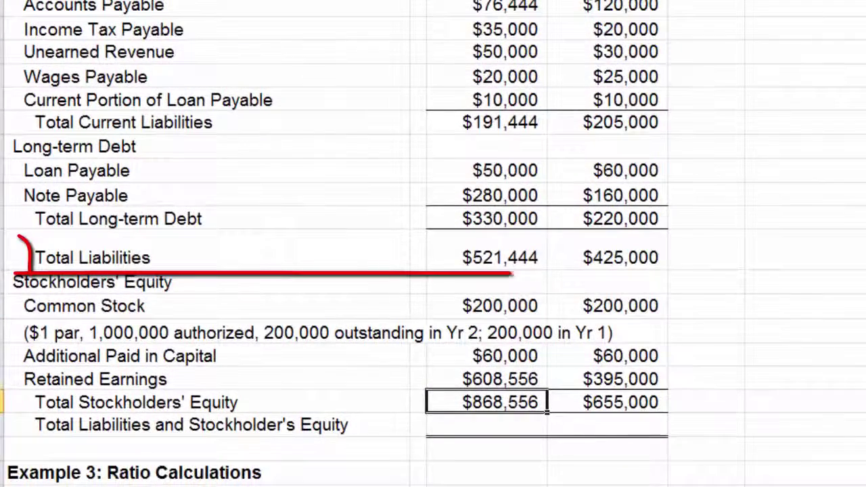
# Calculate Year 2 Total Liabilities and Stockholder's Equity in C47 by adding Total Liabilities and Total Stockholders' Equity with =C40+C46.
pyautogui.moveTo(499, 258); pyautogui.dragTo(607, 257)
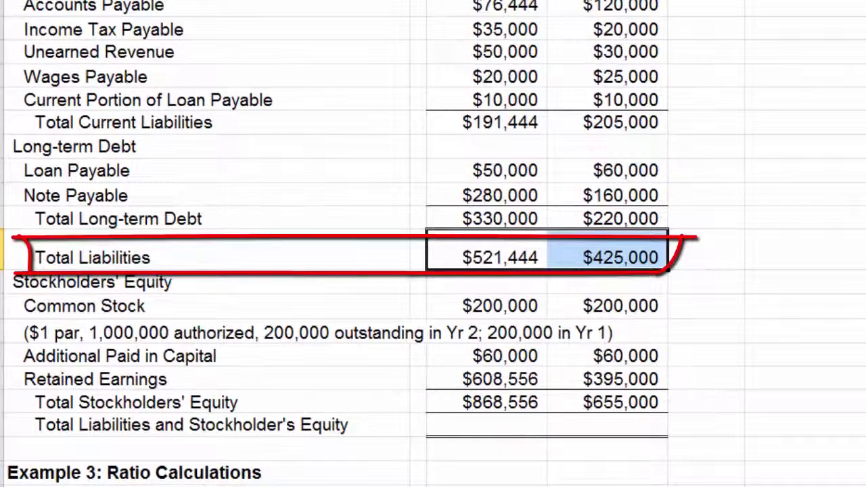
pyautogui.moveTo(499, 402); pyautogui.dragTo(607, 401)
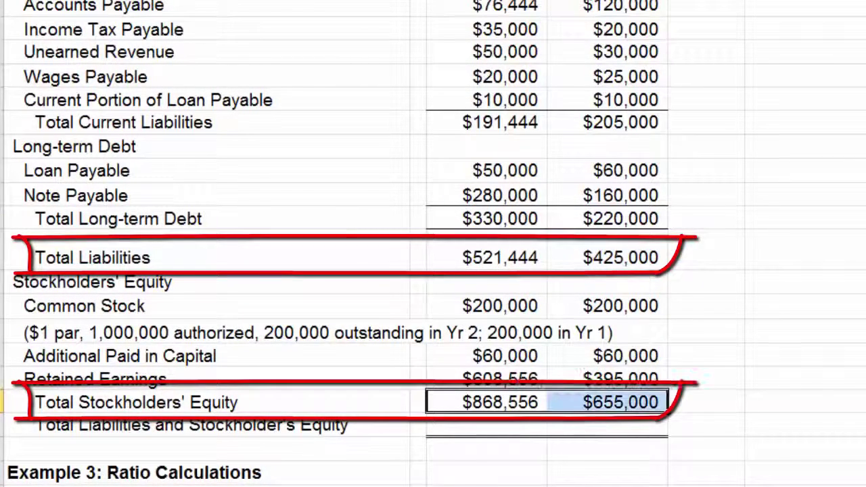
pyautogui.click(607, 425)
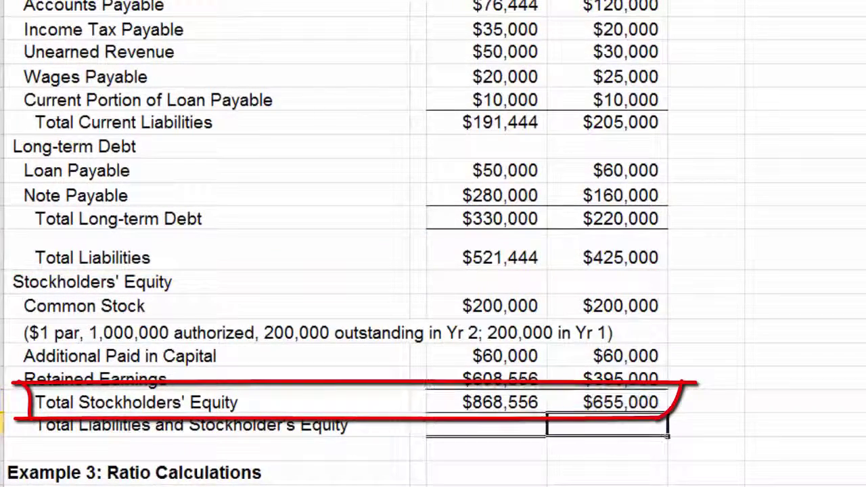
pyautogui.press('Left')
pyautogui.write('=')
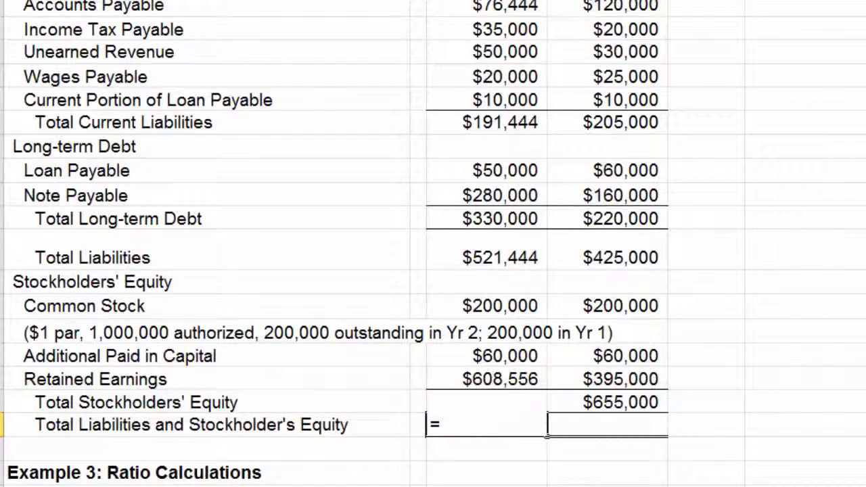
pyautogui.press('Up')
pyautogui.press('Up')
pyautogui.press('Up')
pyautogui.press('Up')
pyautogui.press('Up')
pyautogui.press('Up')
pyautogui.press('Up')
pyautogui.write('+')
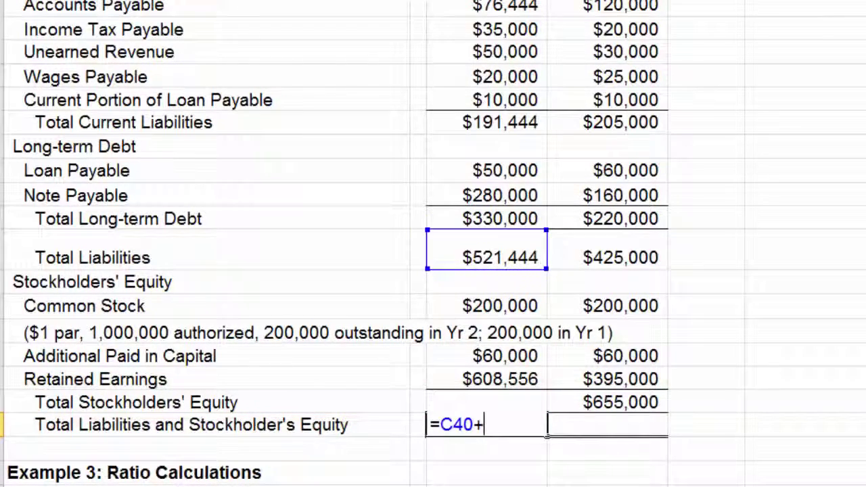
pyautogui.press('Return')
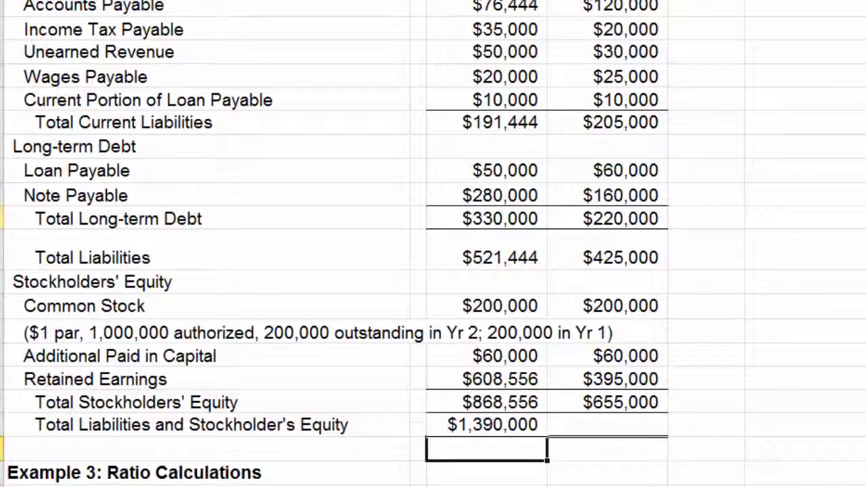
# Make row 47 slightly taller, check its Year 2 total formula, and copy that formula into Year 1 in D47.
pyautogui.moveTo(1, 437); pyautogui.dragTo(1, 446)
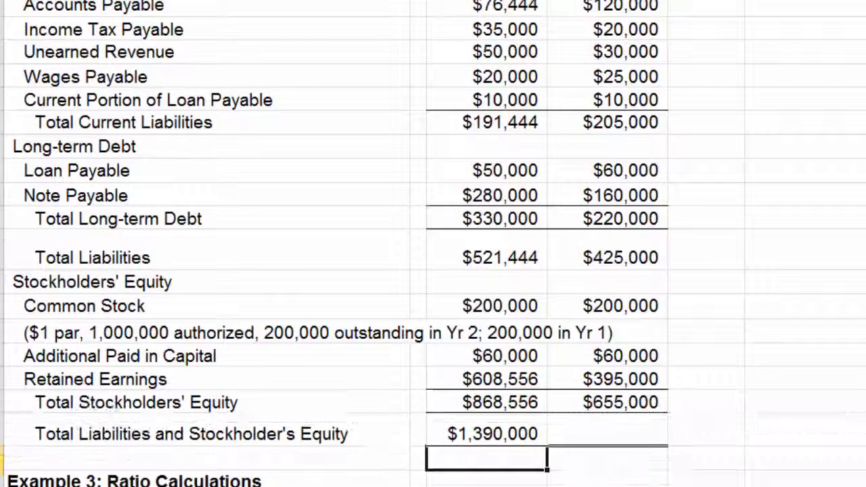
pyautogui.press('Up')
pyautogui.press('F2')
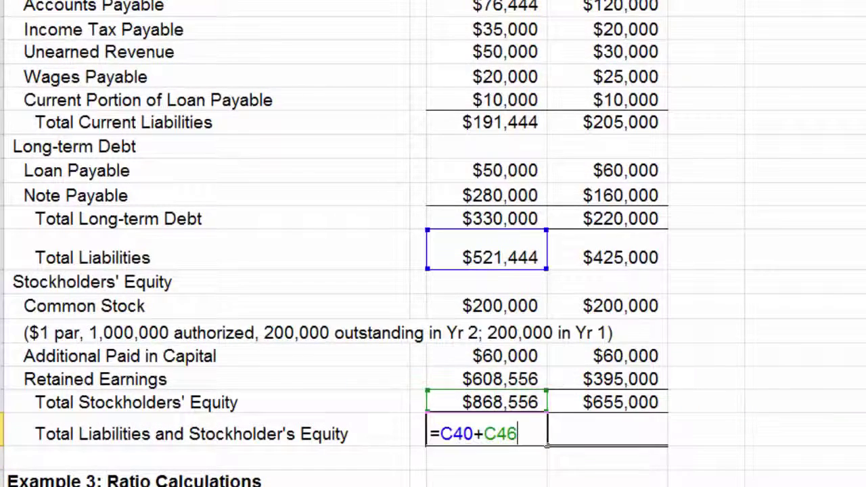
pyautogui.press('Return')
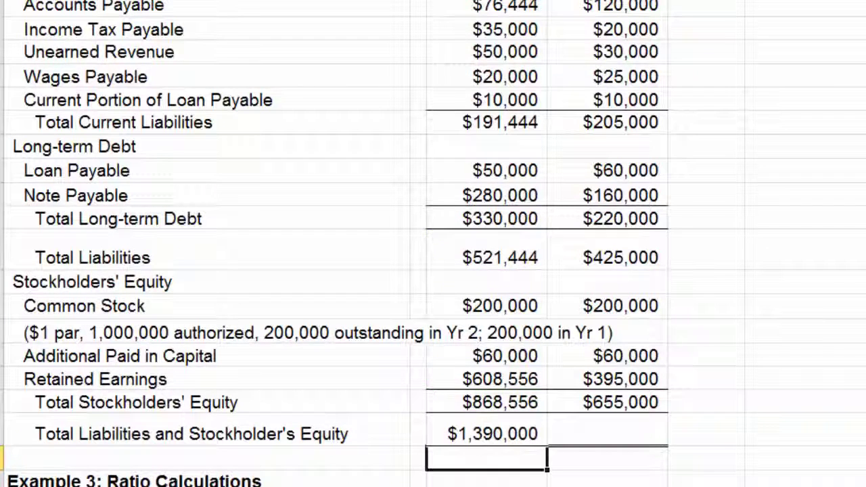
pyautogui.click(486, 430)
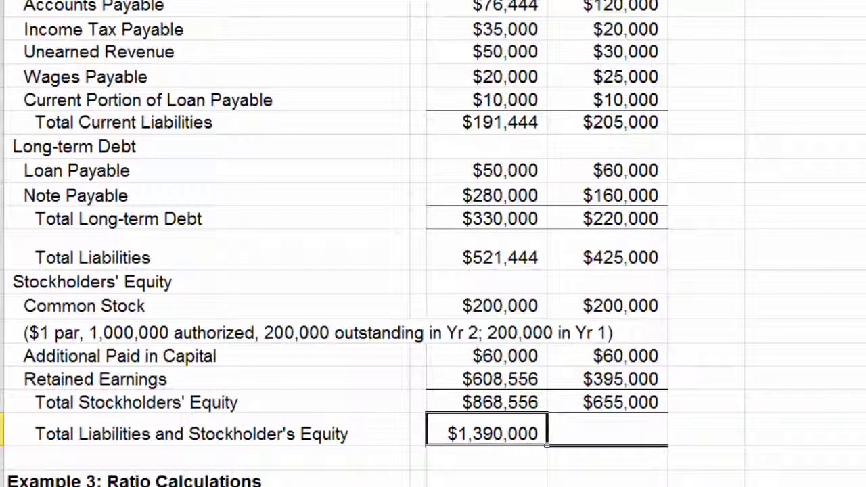
pyautogui.moveTo(546, 445); pyautogui.dragTo(667, 447)
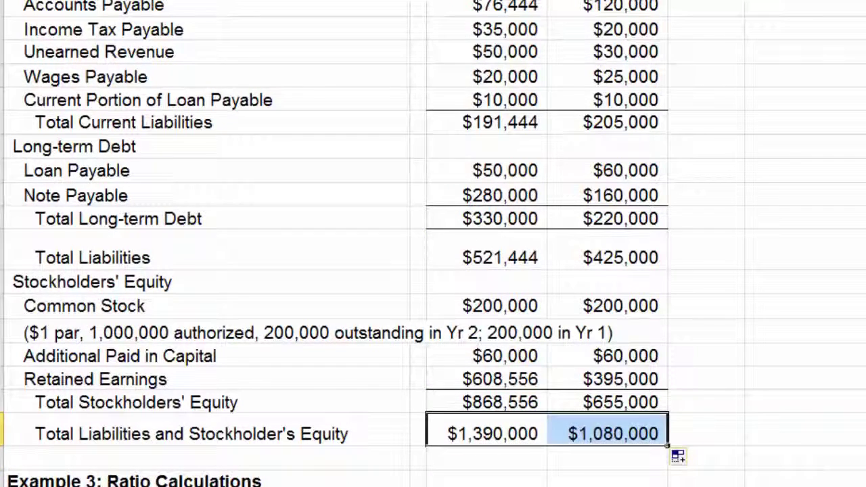
pyautogui.click(706, 429)
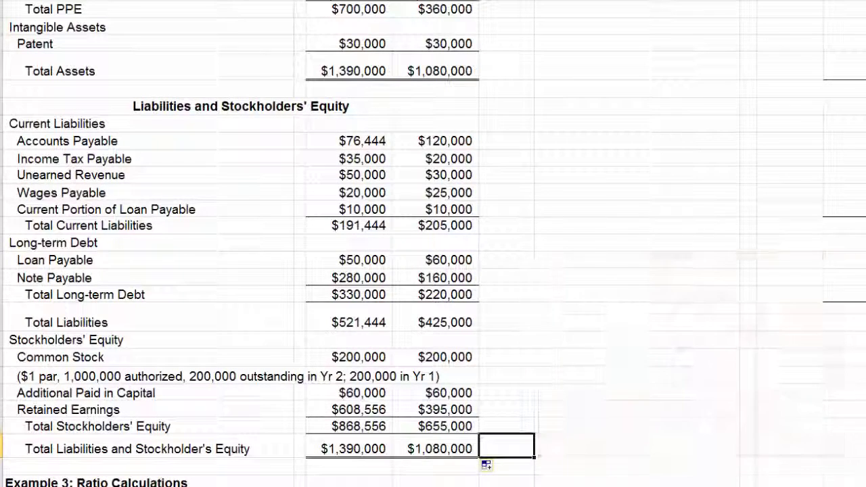
# Compare Total Assets with Total Liabilities and Stockholder's Equity for Year 2 and for Year 1.
pyautogui.click(349, 67)
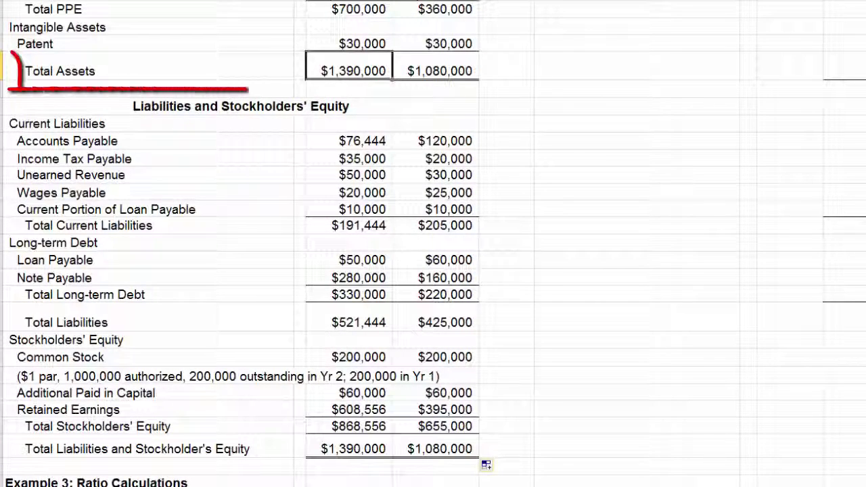
pyautogui.keyDown('ctrl'); pyautogui.click(349, 447); pyautogui.keyUp('ctrl')
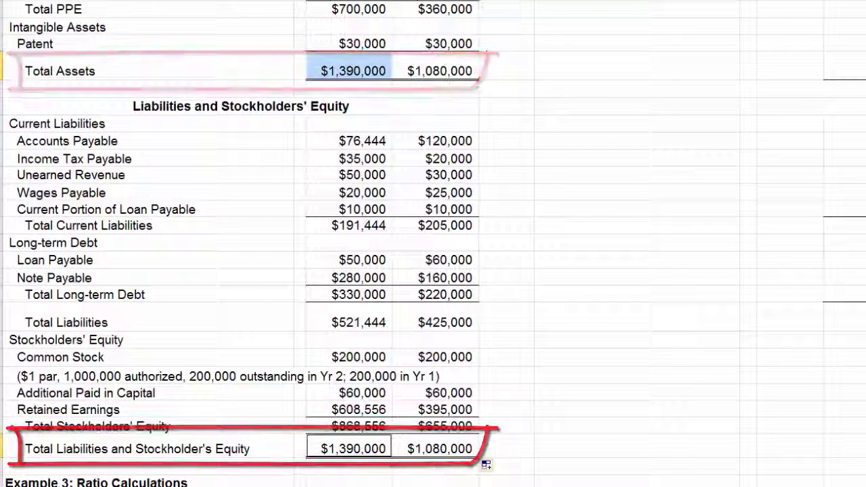
pyautogui.click(436, 68)
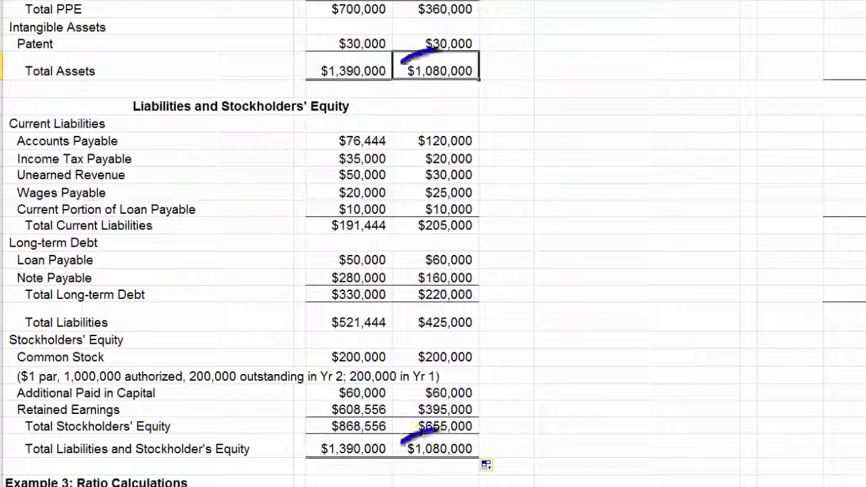
pyautogui.keyDown('ctrl'); pyautogui.click(436, 447); pyautogui.keyUp('ctrl')
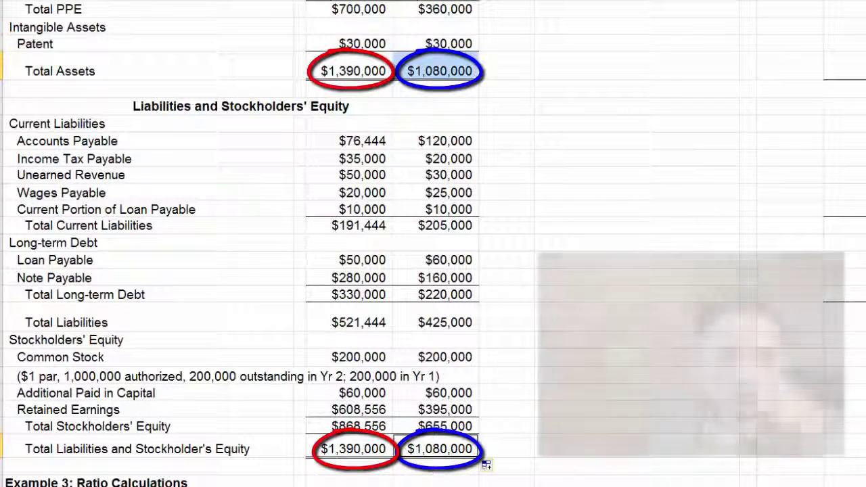
pyautogui.click(506, 392)
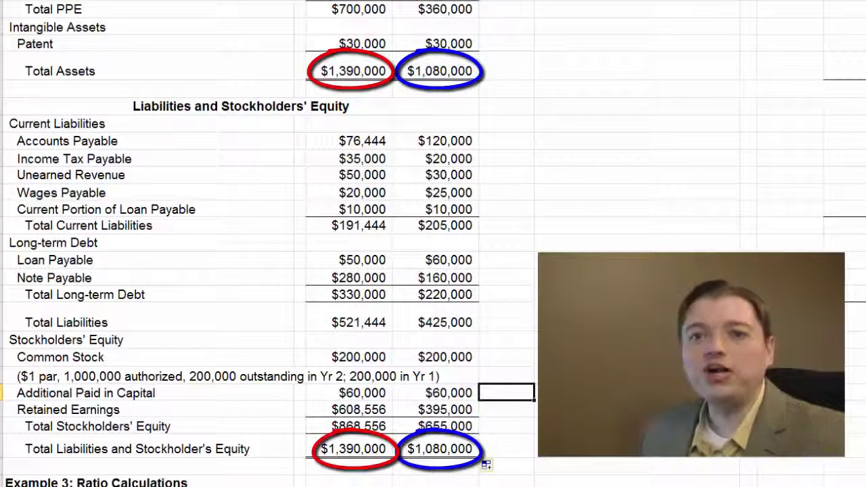